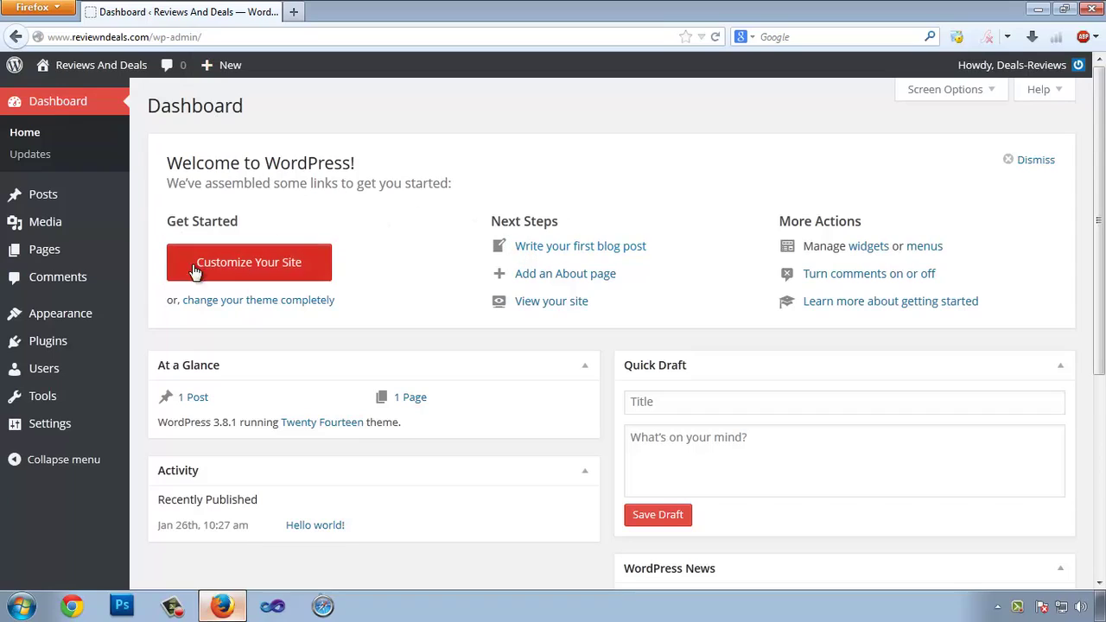
Open the list of all posts and open the live Reviews And Deals site in a new browser tab.
{"action": "left_click", "coordinate": [43, 198]}
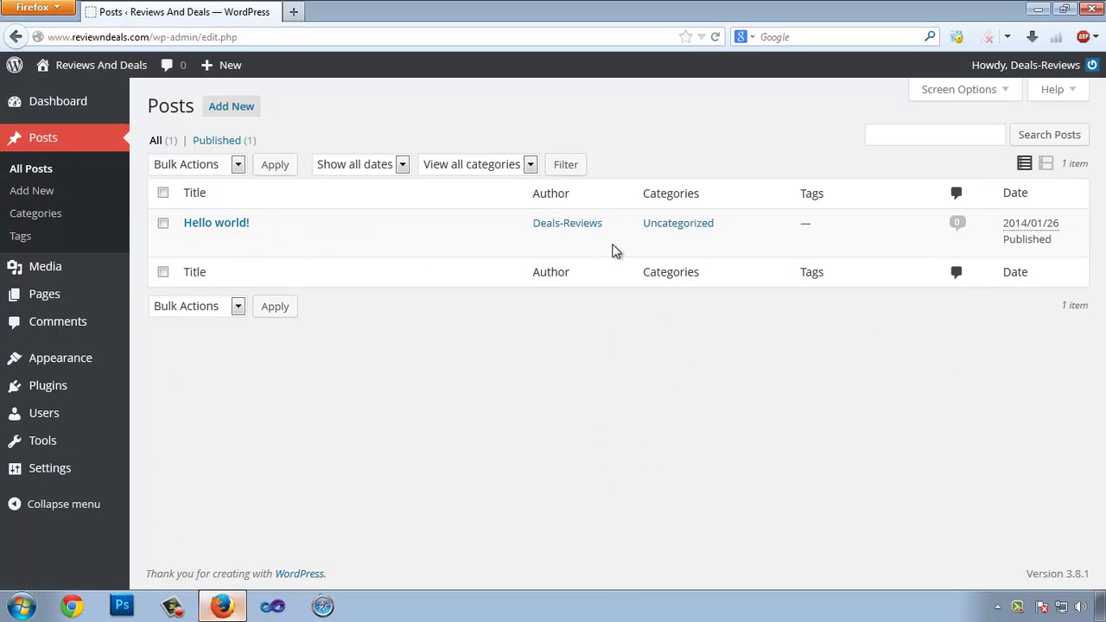
{"action": "mouse_move", "coordinate": [86, 65]}
{"action": "right_click", "coordinate": [88, 95]}
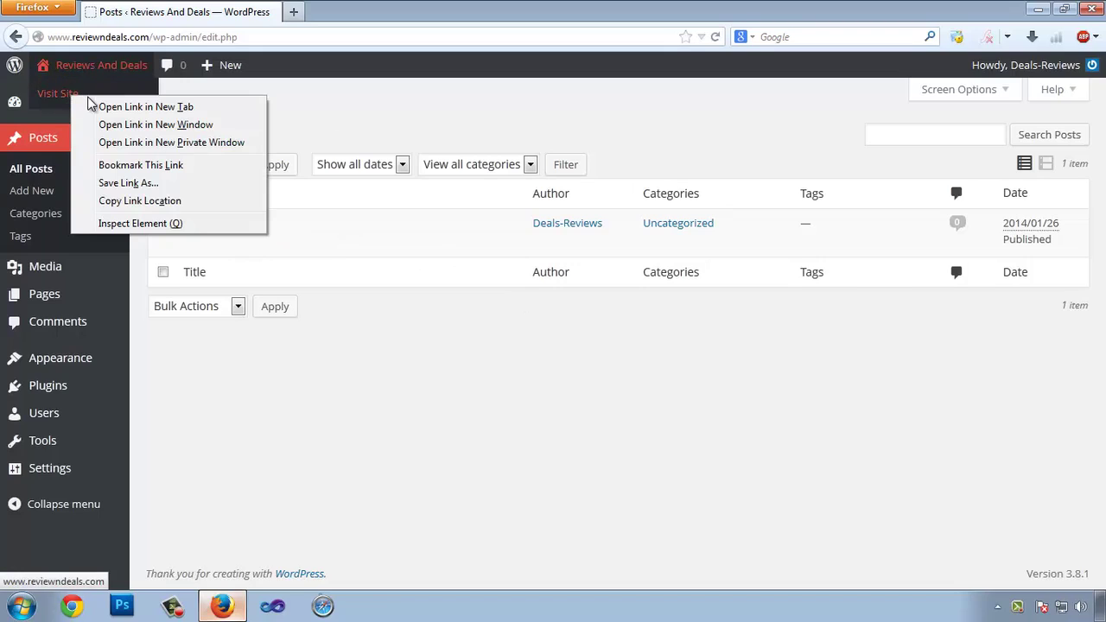
{"action": "left_click", "coordinate": [97, 108]}
{"action": "left_click", "coordinate": [354, 17]}
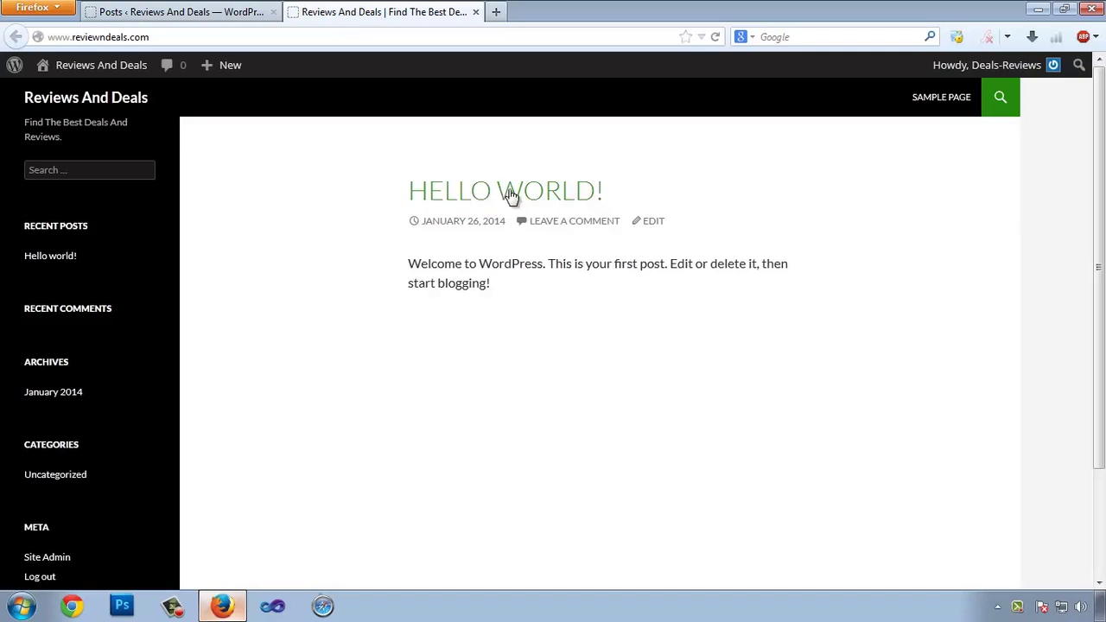
Open the Hello world! post on the live site and read through its body text.
{"action": "left_click", "coordinate": [490, 197]}
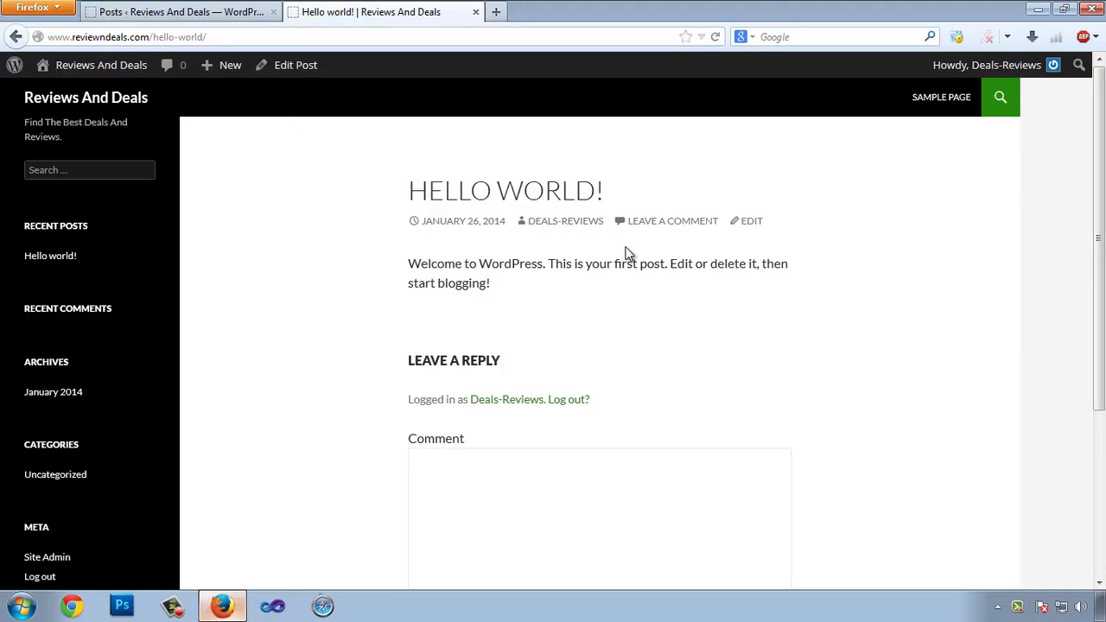
{"action": "left_click_drag", "start_coordinate": [420, 265], "coordinate": [748, 267]}
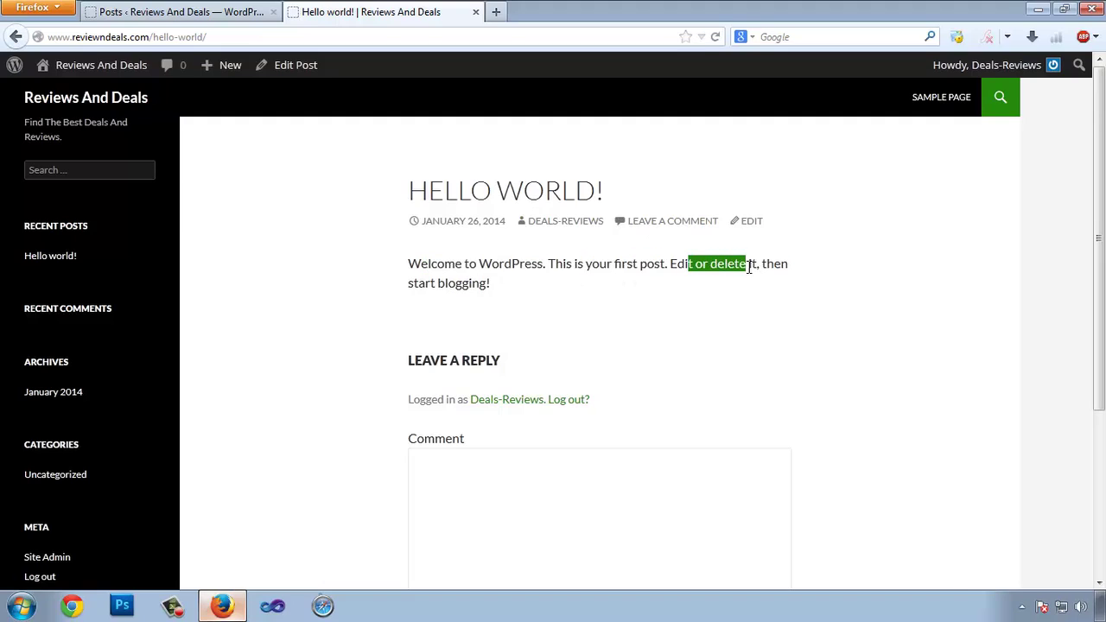
{"action": "left_click_drag", "start_coordinate": [432, 284], "coordinate": [525, 296]}
{"action": "left_click", "coordinate": [526, 296]}
Open the Hello world! post for editing from the posts list and compare its title with the published page.
{"action": "left_click", "coordinate": [234, 13]}
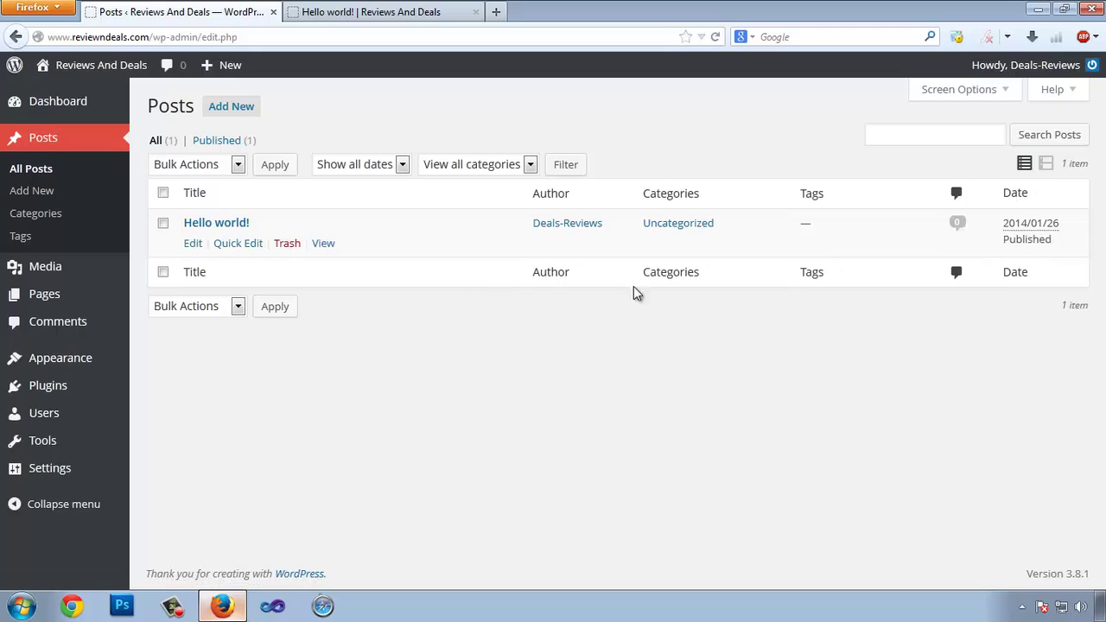
{"action": "left_click", "coordinate": [192, 245]}
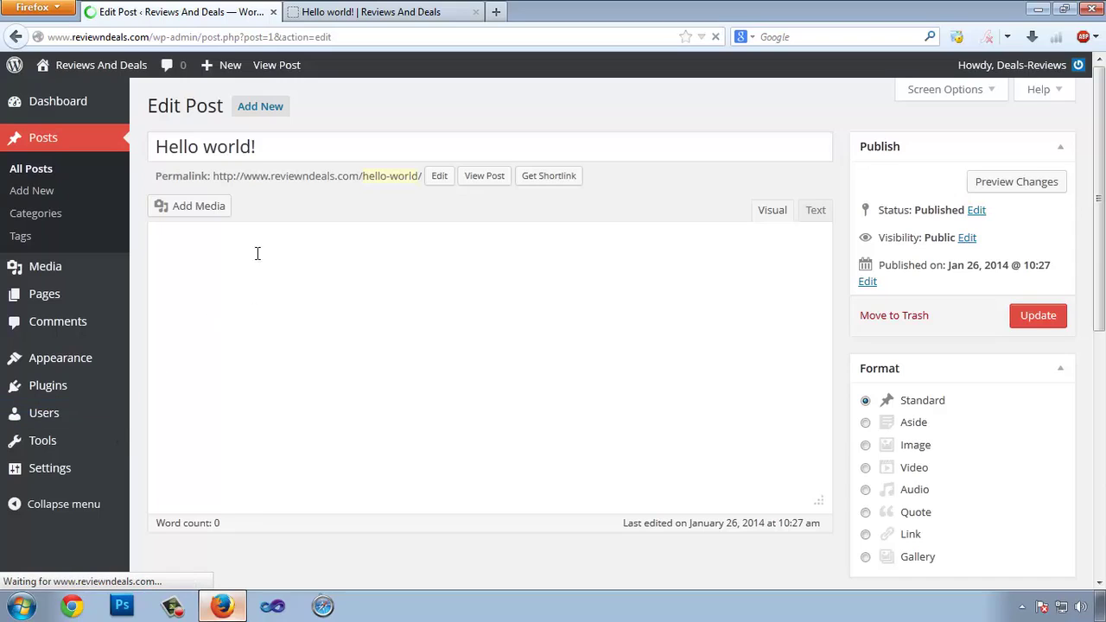
{"action": "scroll", "coordinate": [414, 397], "scroll_direction": "down", "scroll_amount": 3}
{"action": "scroll", "coordinate": [416, 398], "scroll_direction": "up", "scroll_amount": 3}
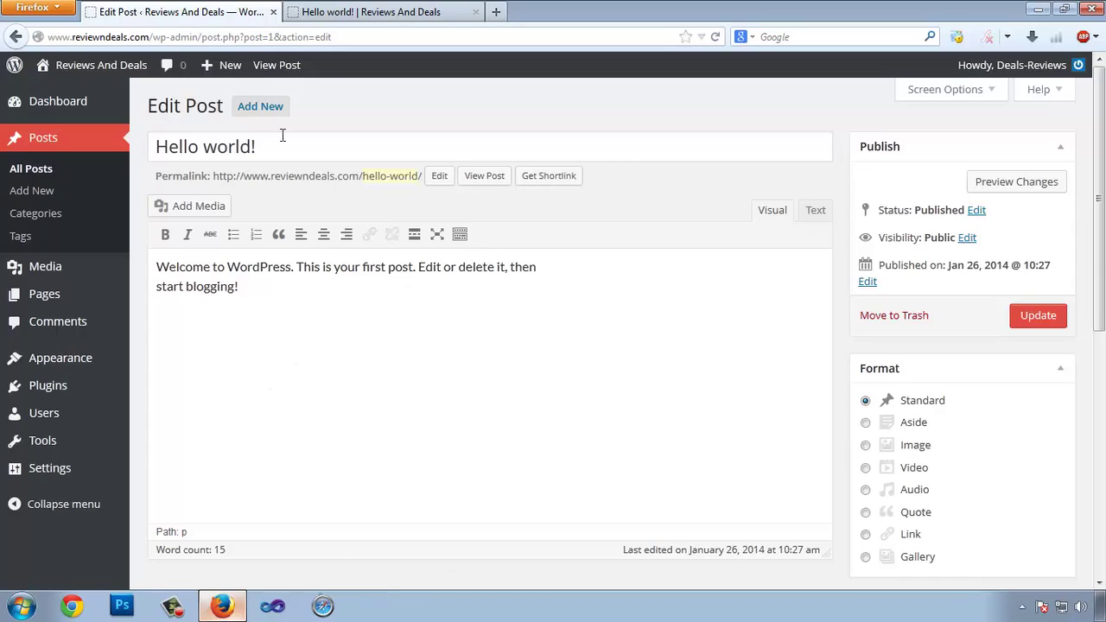
{"action": "left_click", "coordinate": [188, 145]}
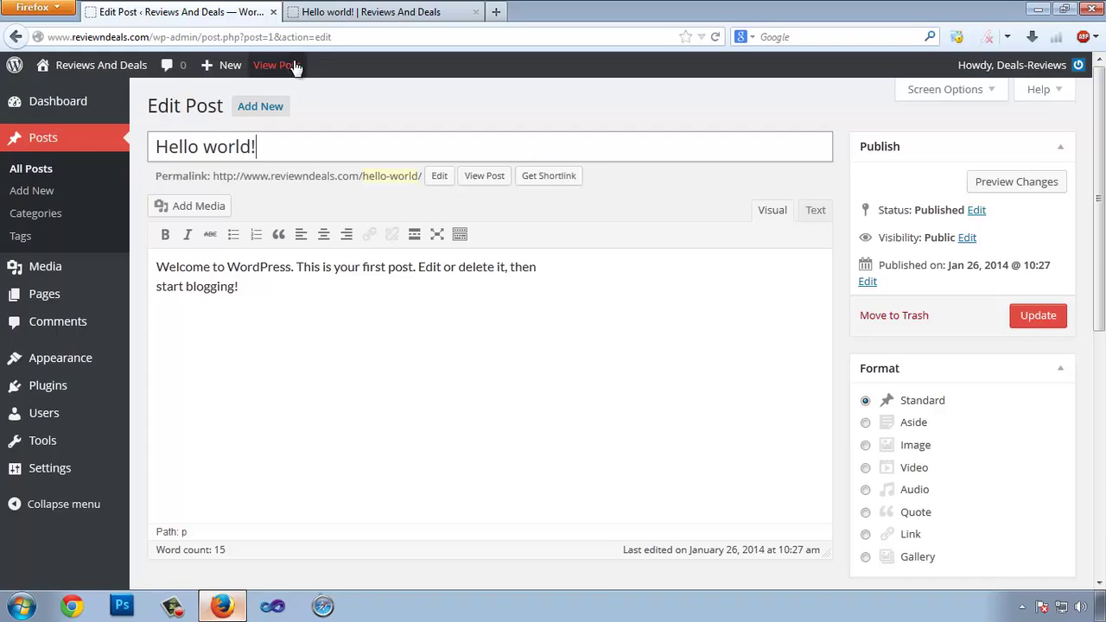
{"action": "left_click", "coordinate": [329, 12]}
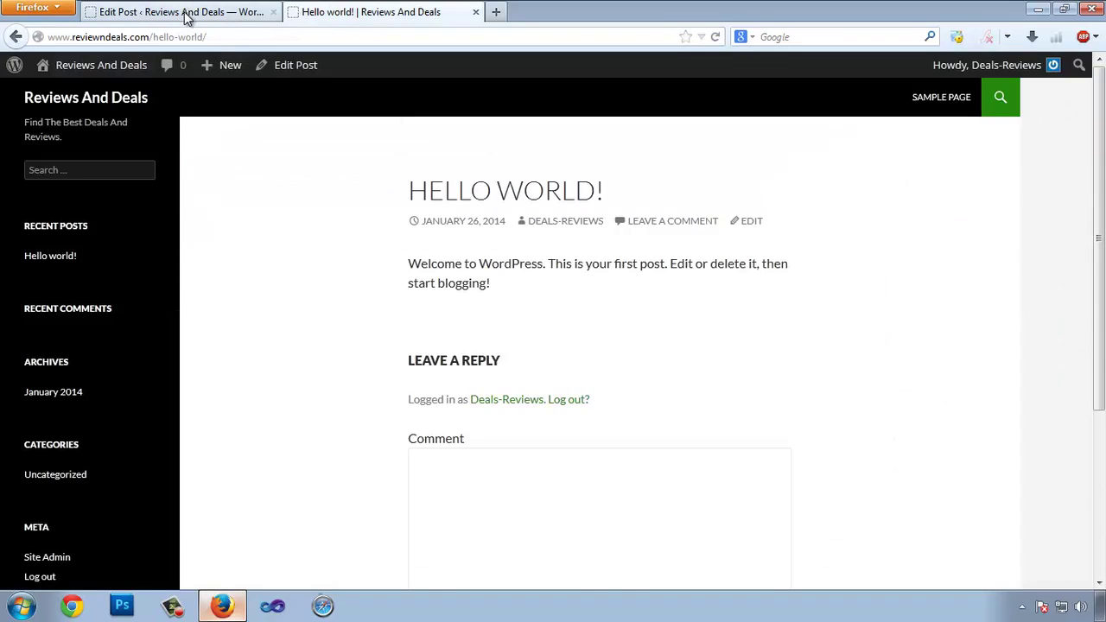
{"action": "left_click", "coordinate": [185, 13]}
Look over the post's publish, format and category settings, and show the fields for adding a new category.
{"action": "left_click", "coordinate": [253, 377]}
{"action": "scroll", "coordinate": [883, 306], "scroll_direction": "down", "scroll_amount": 3}
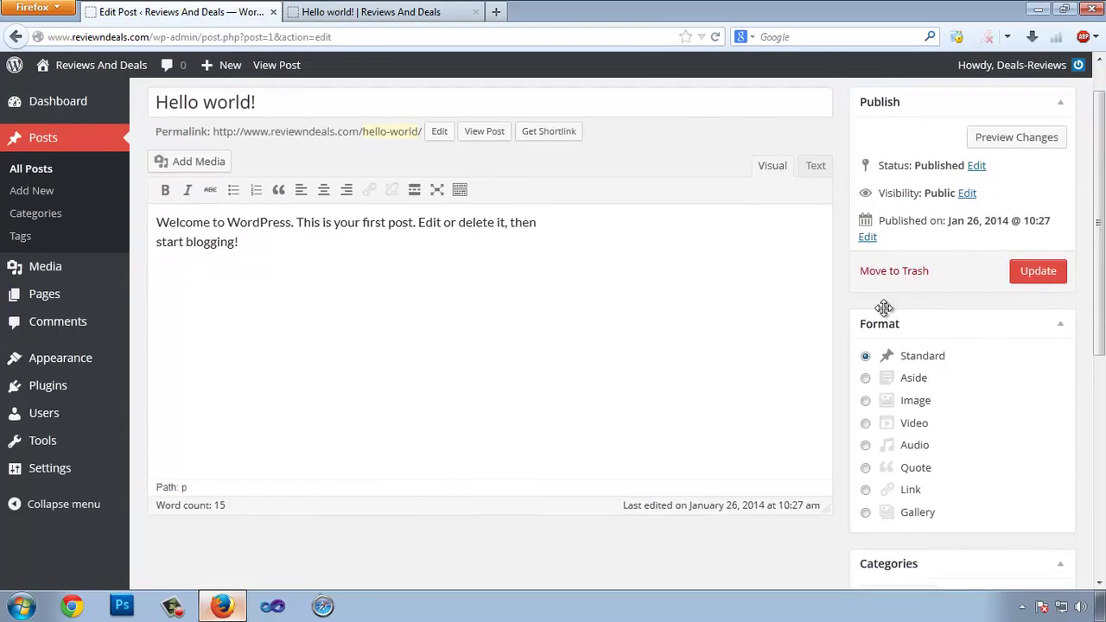
{"action": "scroll", "coordinate": [772, 388], "scroll_direction": "up", "scroll_amount": 3}
{"action": "scroll", "coordinate": [990, 402], "scroll_direction": "down", "scroll_amount": 2}
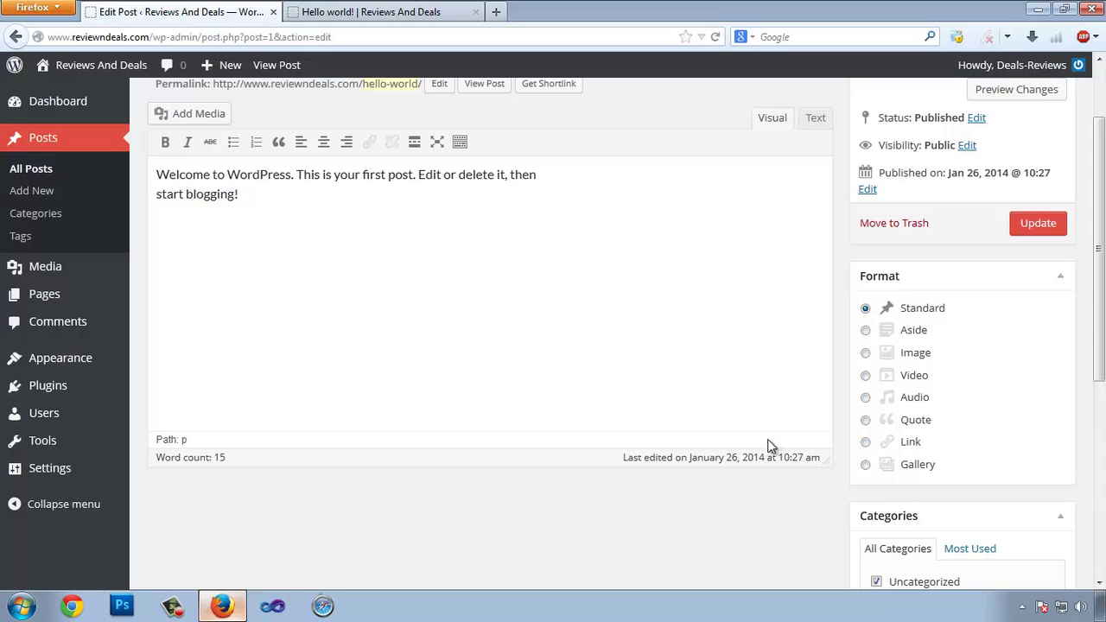
{"action": "scroll", "coordinate": [768, 445], "scroll_direction": "down", "scroll_amount": 3}
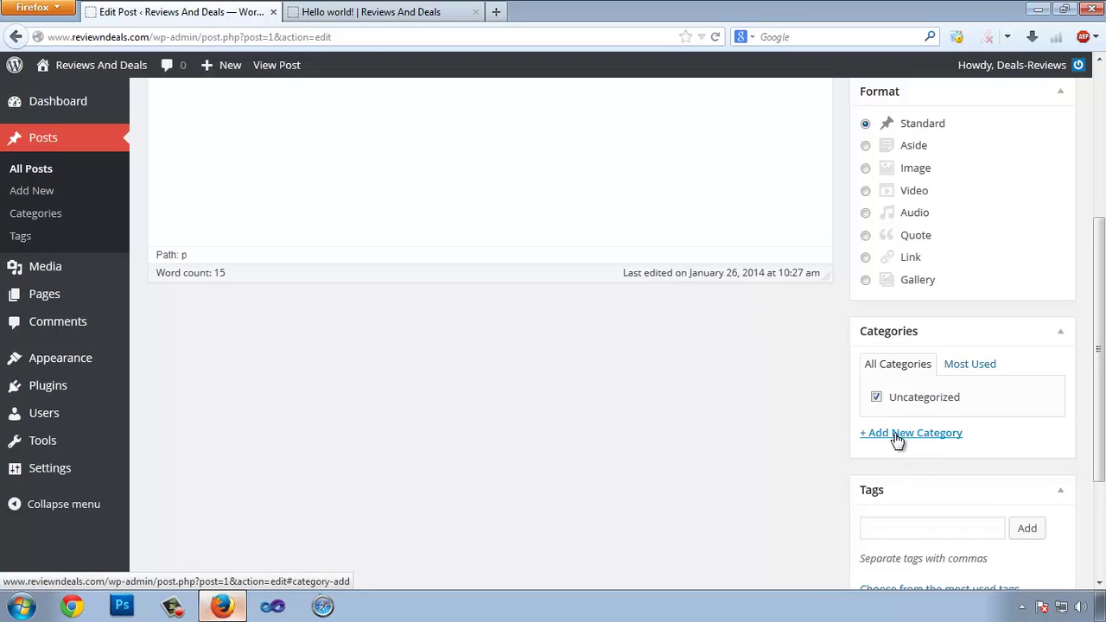
{"action": "left_click", "coordinate": [899, 434]}
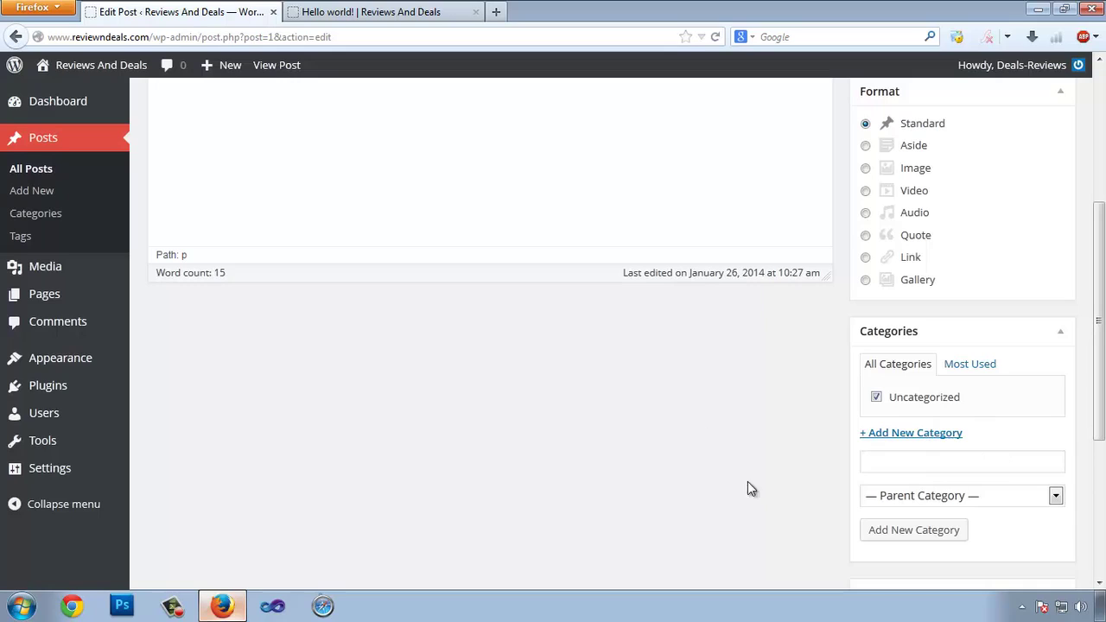
{"action": "scroll", "coordinate": [748, 486], "scroll_direction": "up", "scroll_amount": 3}
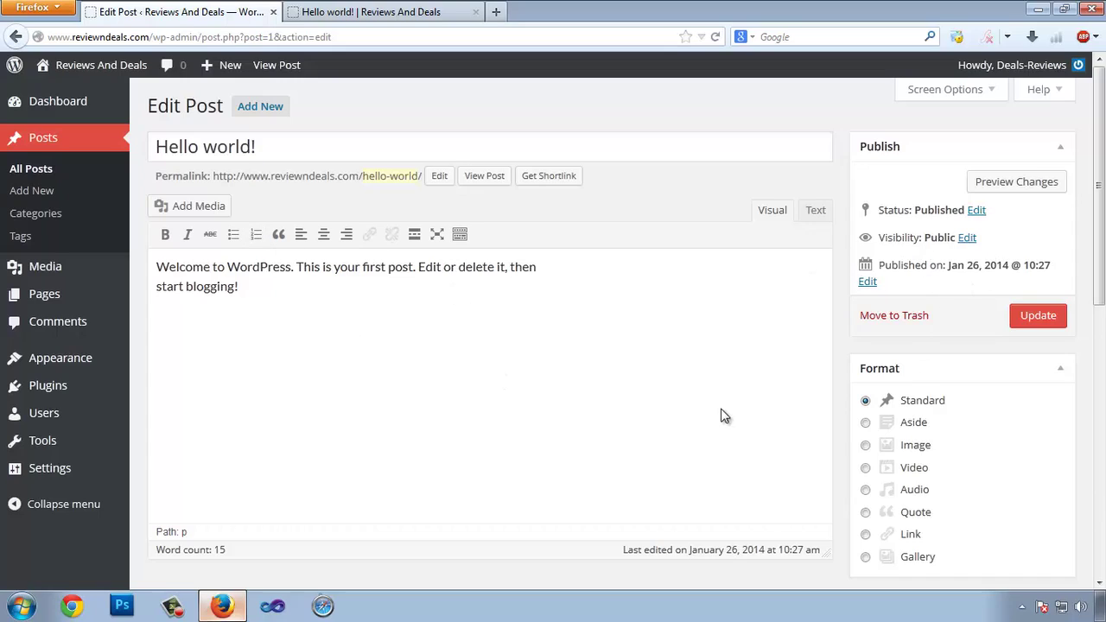
Try the Private and Password protected visibility options with a sample post password, clear the password and reselect Public.
{"action": "left_click", "coordinate": [966, 238]}
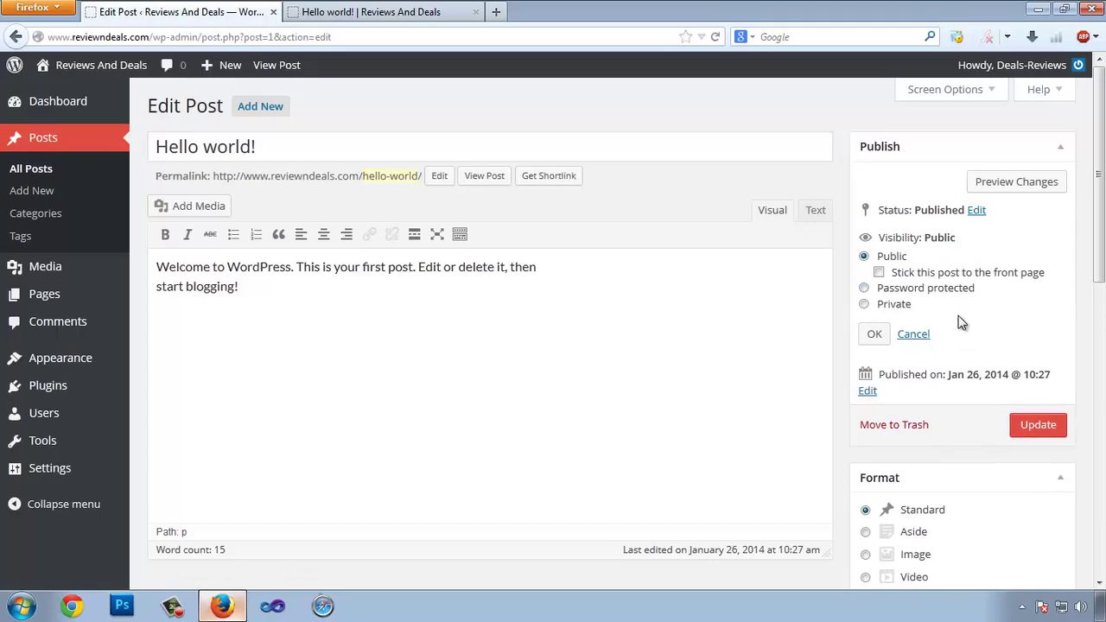
{"action": "left_click", "coordinate": [865, 304]}
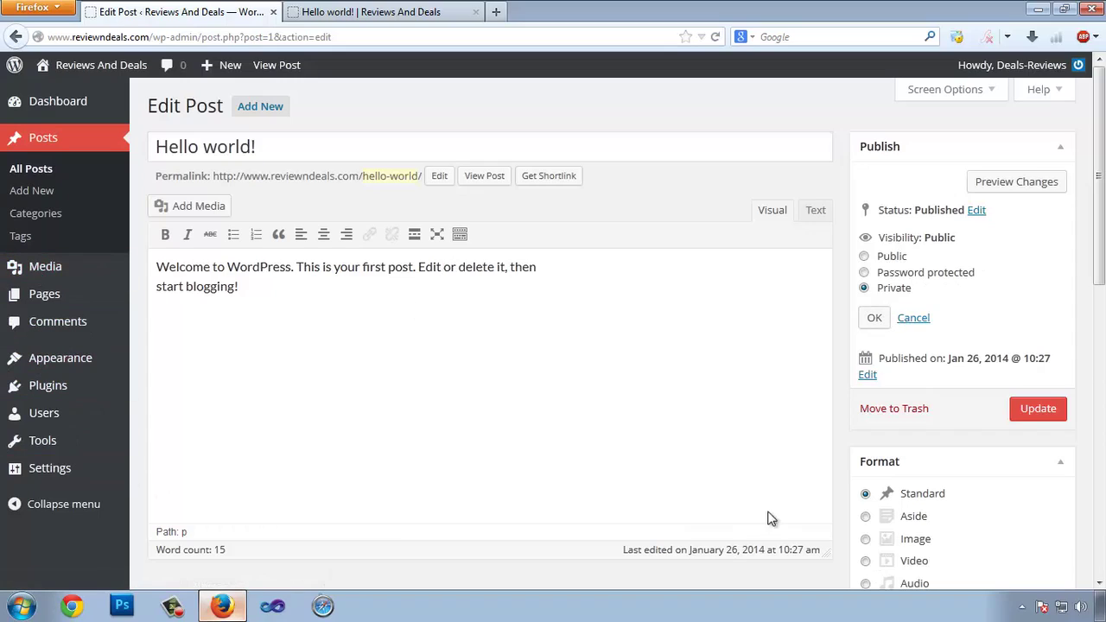
{"action": "left_click", "coordinate": [865, 273]}
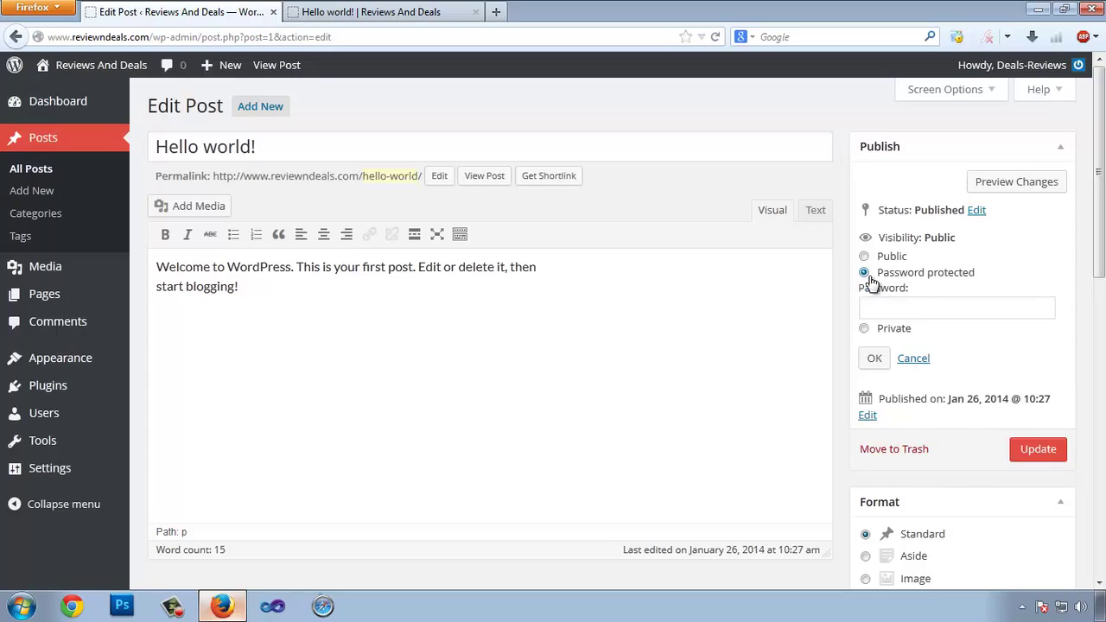
{"action": "left_click", "coordinate": [897, 309]}
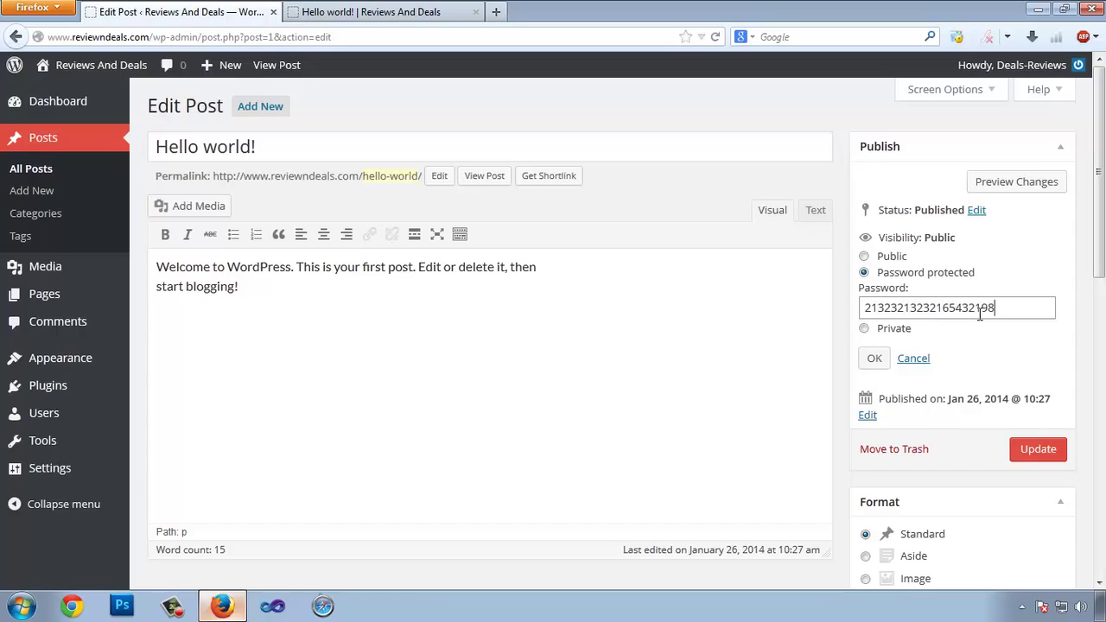
{"action": "key", "text": "ctrl+a"}
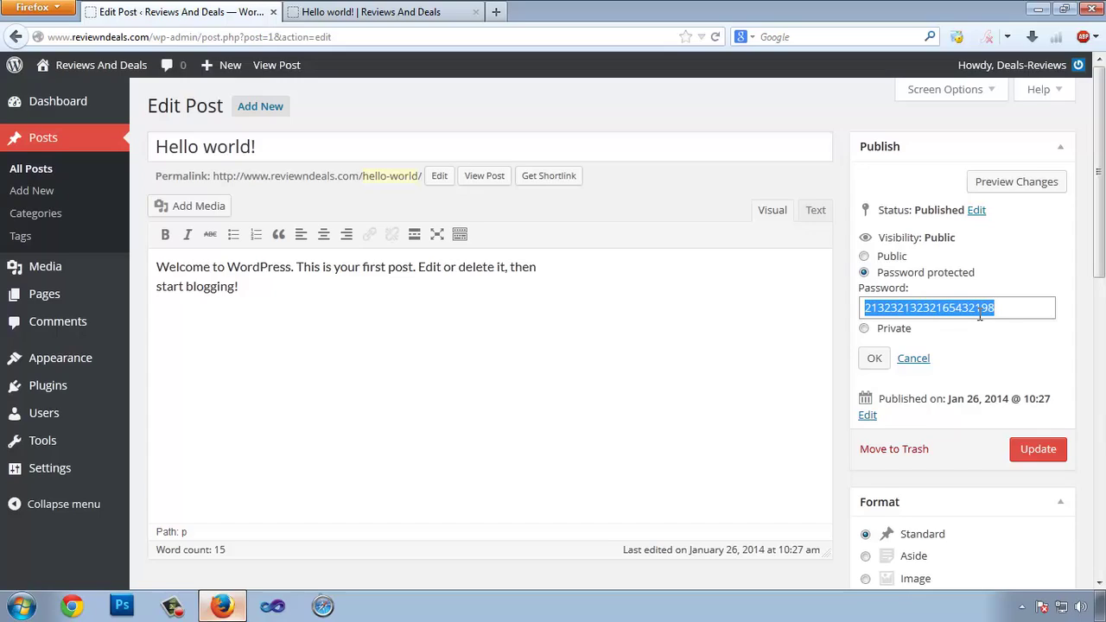
{"action": "key", "text": "BackSpace"}
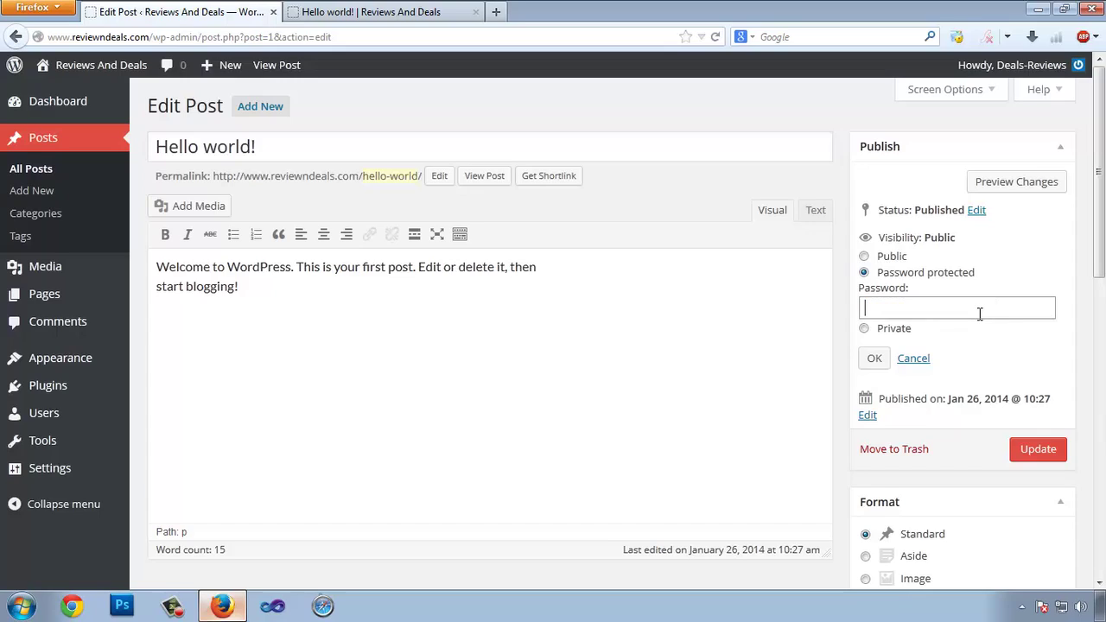
{"action": "left_click", "coordinate": [863, 255]}
{"action": "scroll", "coordinate": [605, 439], "scroll_direction": "down", "scroll_amount": 10}
{"action": "scroll", "coordinate": [605, 397], "scroll_direction": "up", "scroll_amount": 10}
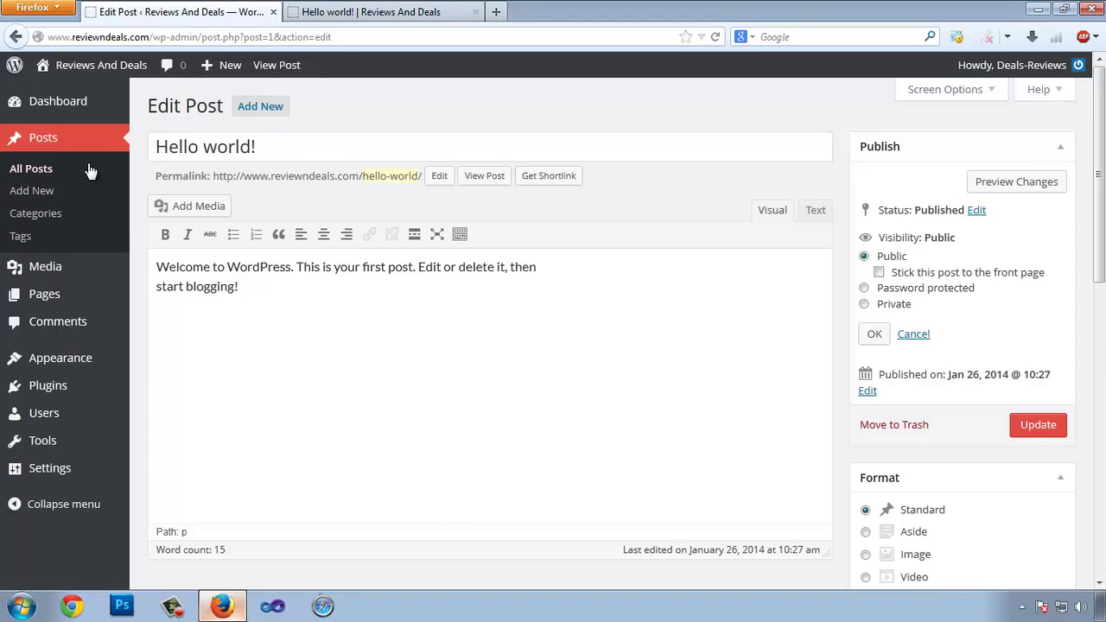
Select all posts in the list, move them to the Trash as a bulk action, and permanently delete the Hello world! post.
{"action": "left_click", "coordinate": [24, 171]}
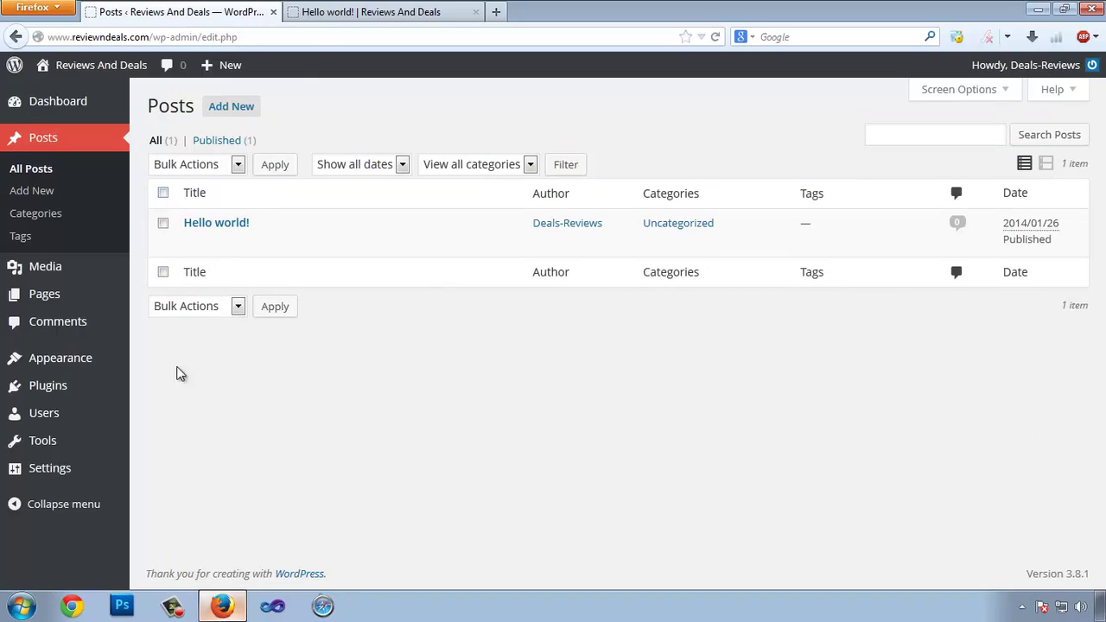
{"action": "left_click", "coordinate": [163, 192]}
{"action": "left_click", "coordinate": [197, 165]}
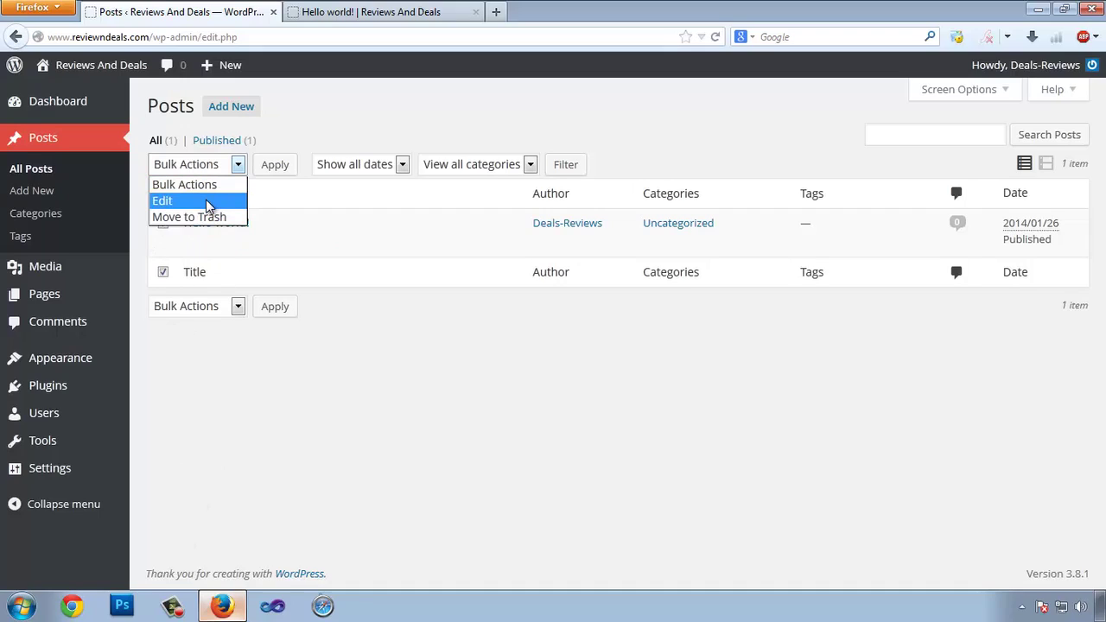
{"action": "left_click", "coordinate": [561, 451]}
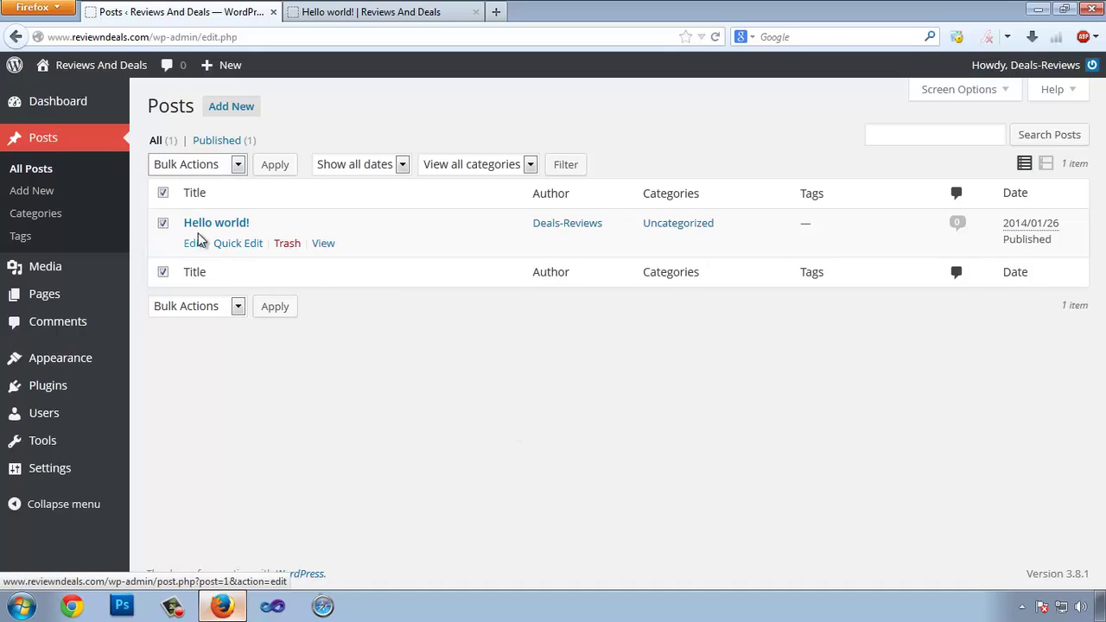
{"action": "left_click", "coordinate": [214, 165]}
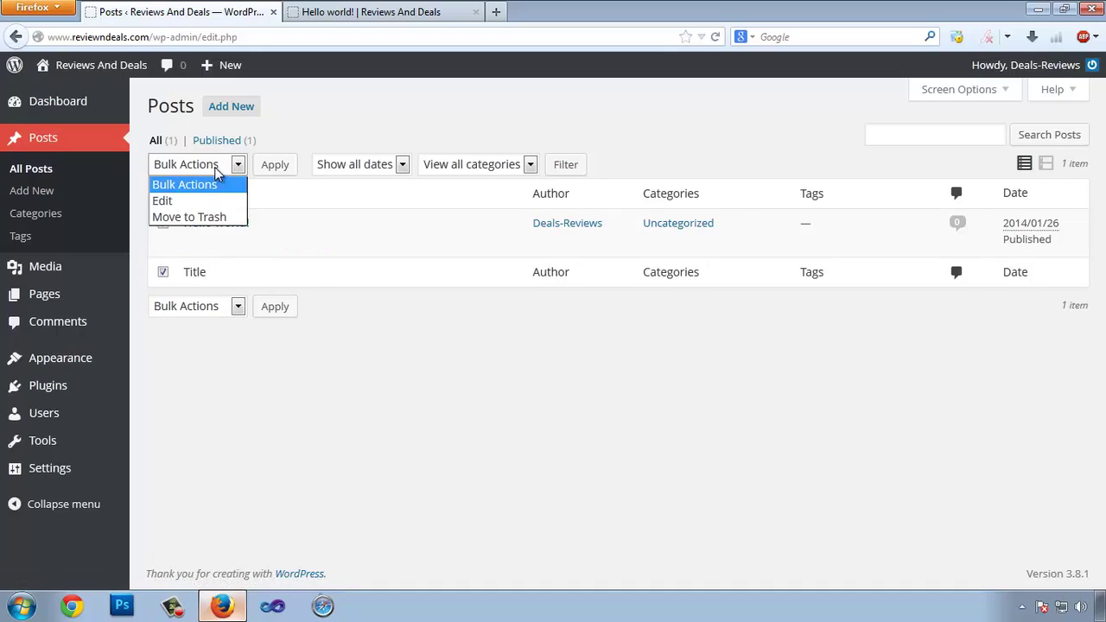
{"action": "left_click", "coordinate": [216, 216]}
{"action": "left_click", "coordinate": [275, 165]}
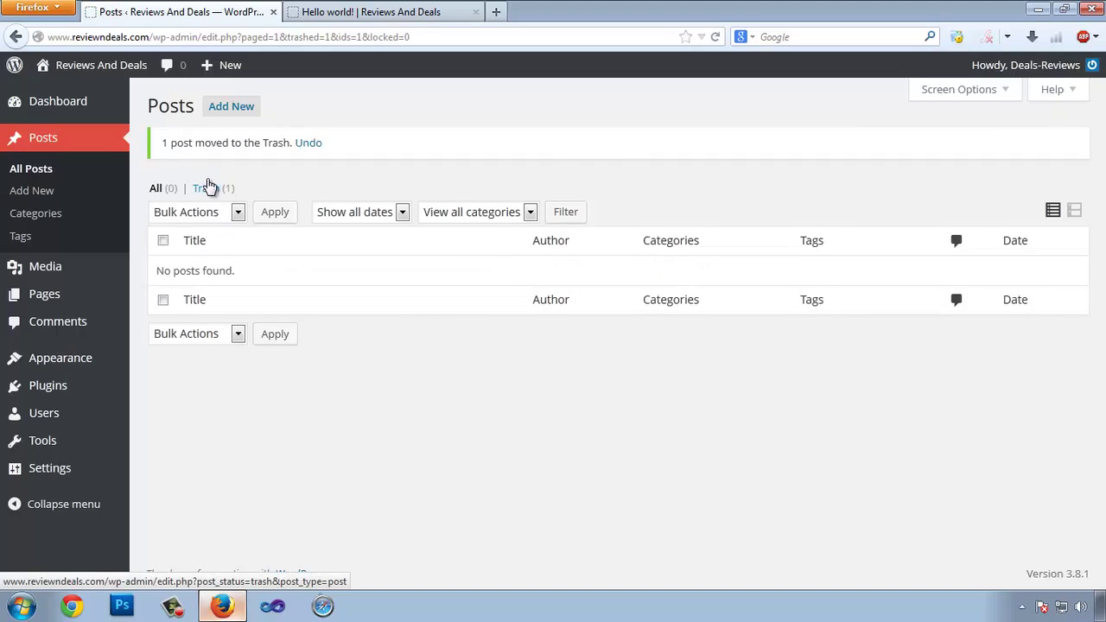
{"action": "left_click", "coordinate": [206, 188]}
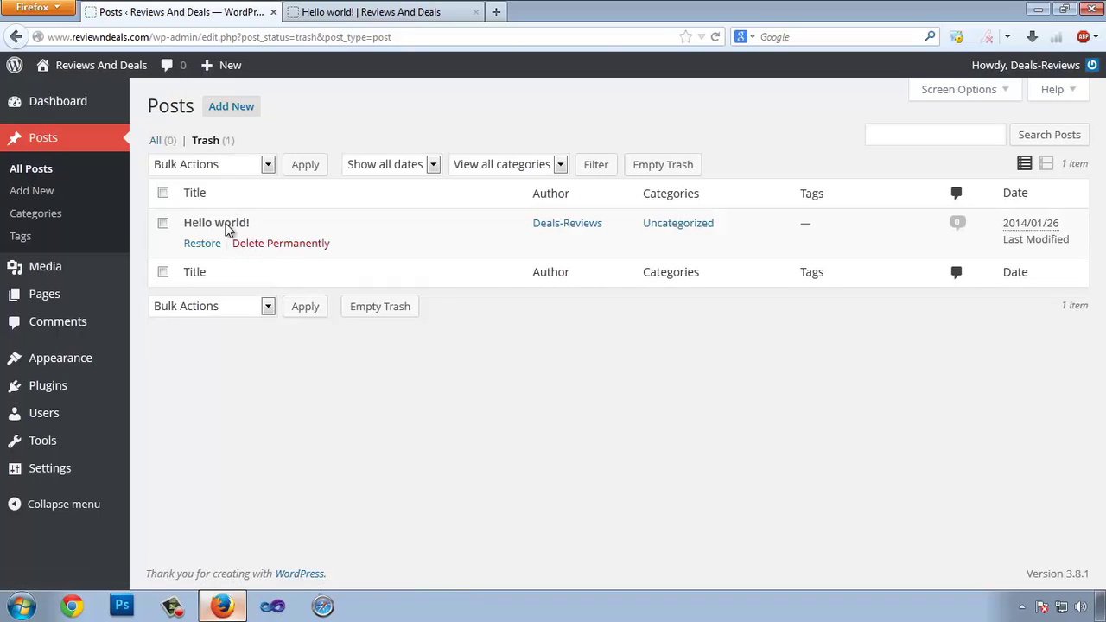
{"action": "left_click", "coordinate": [284, 246]}
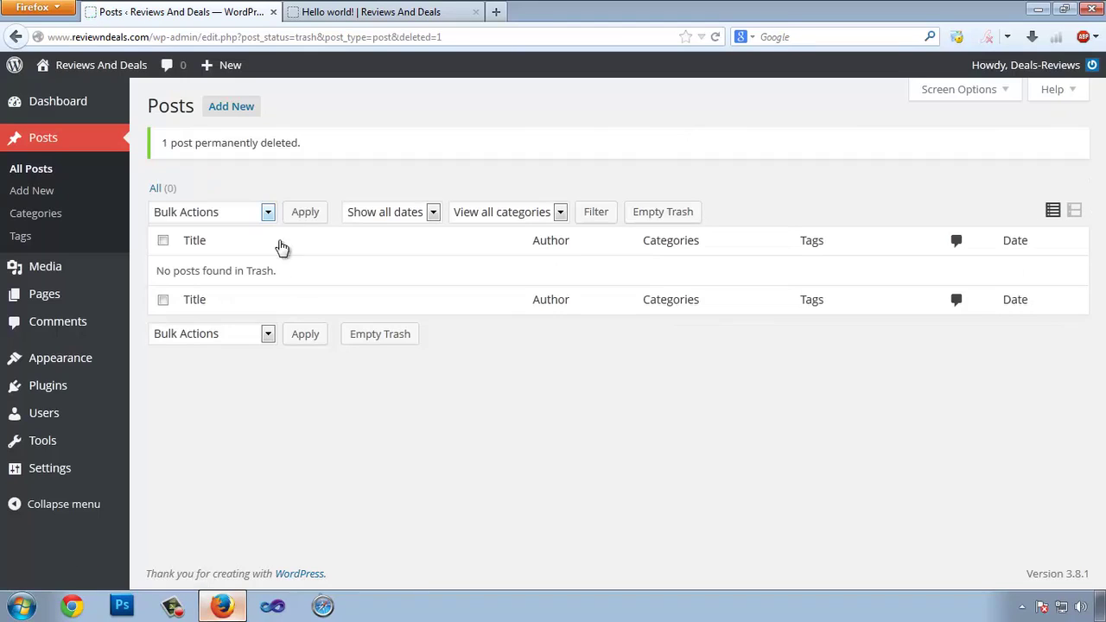
Reload the Hello world! page on the live site and check the site's home page for the deleted post.
{"action": "left_click", "coordinate": [353, 12]}
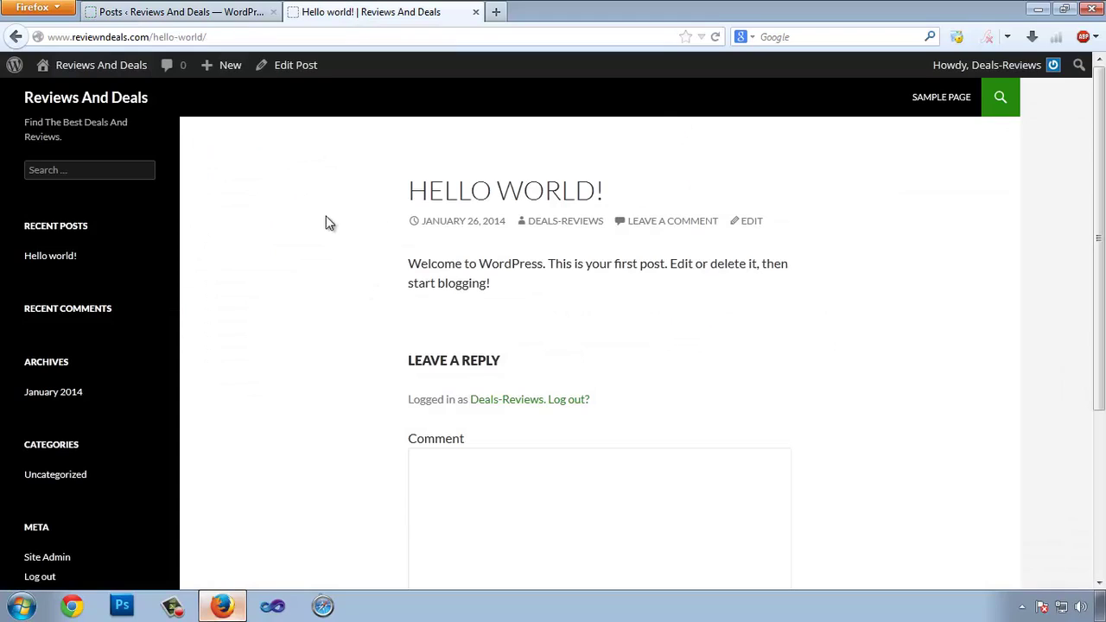
{"action": "right_click", "coordinate": [216, 206]}
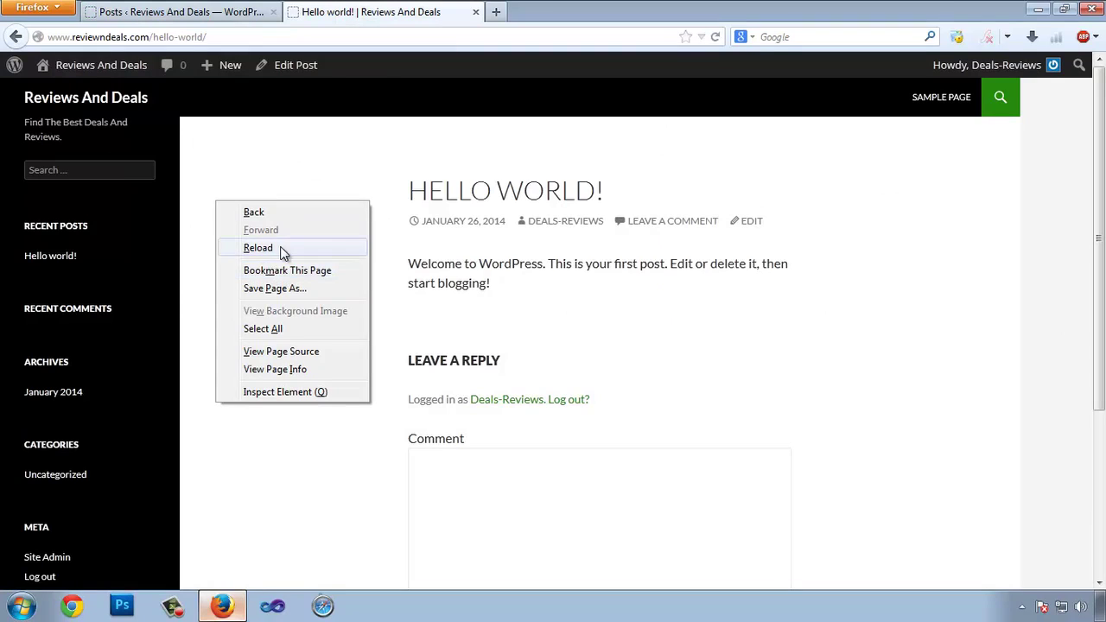
{"action": "left_click", "coordinate": [281, 247]}
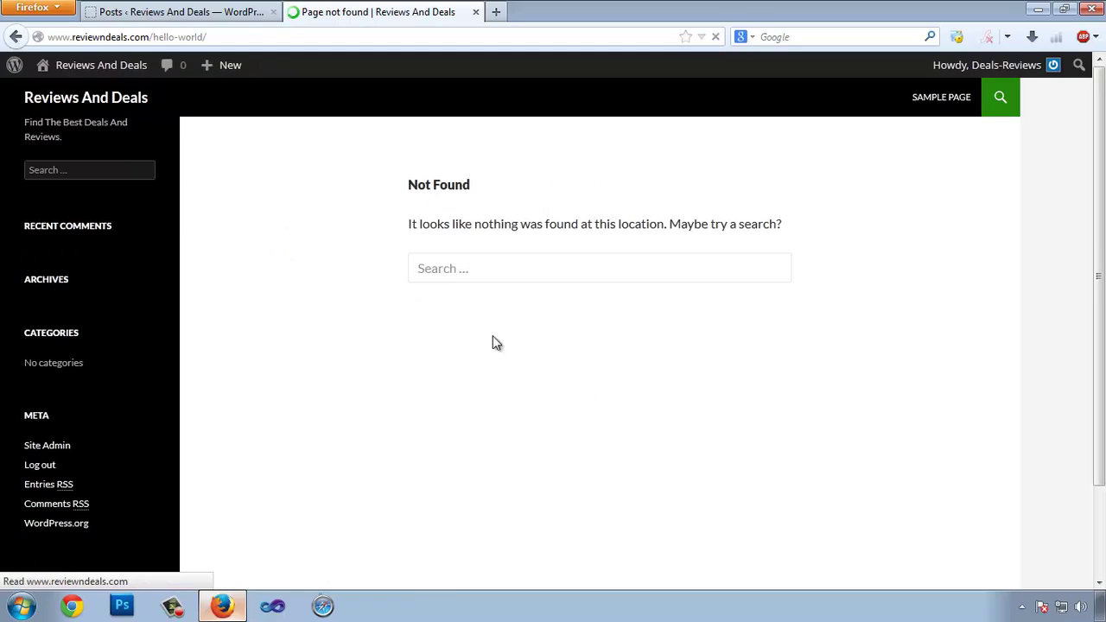
{"action": "left_click_drag", "start_coordinate": [518, 188], "coordinate": [409, 185]}
{"action": "left_click", "coordinate": [528, 269]}
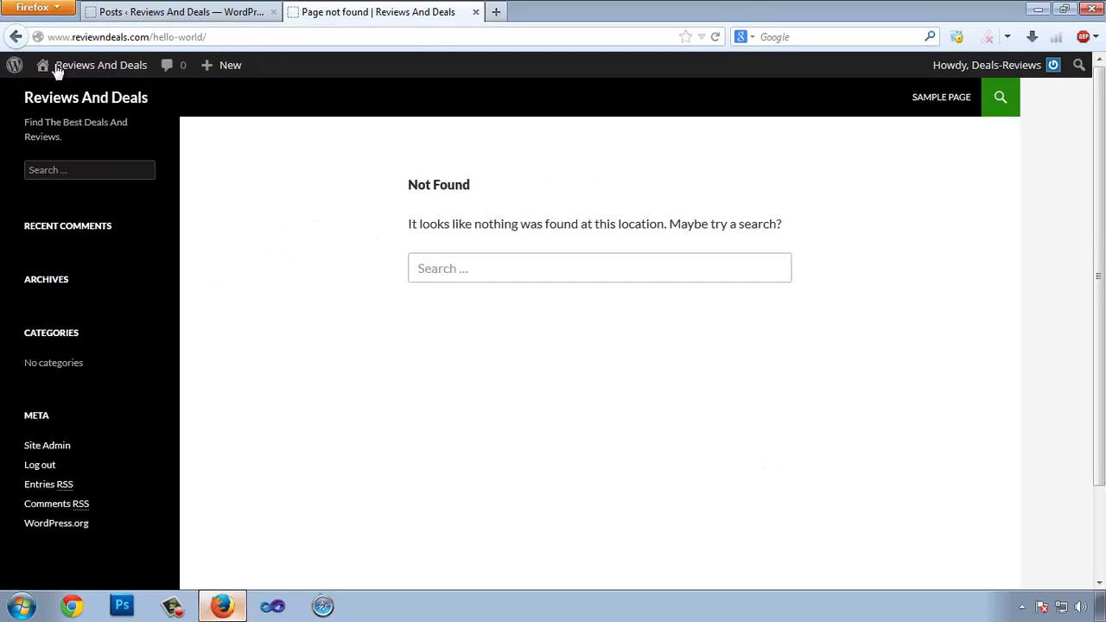
{"action": "left_click", "coordinate": [87, 104]}
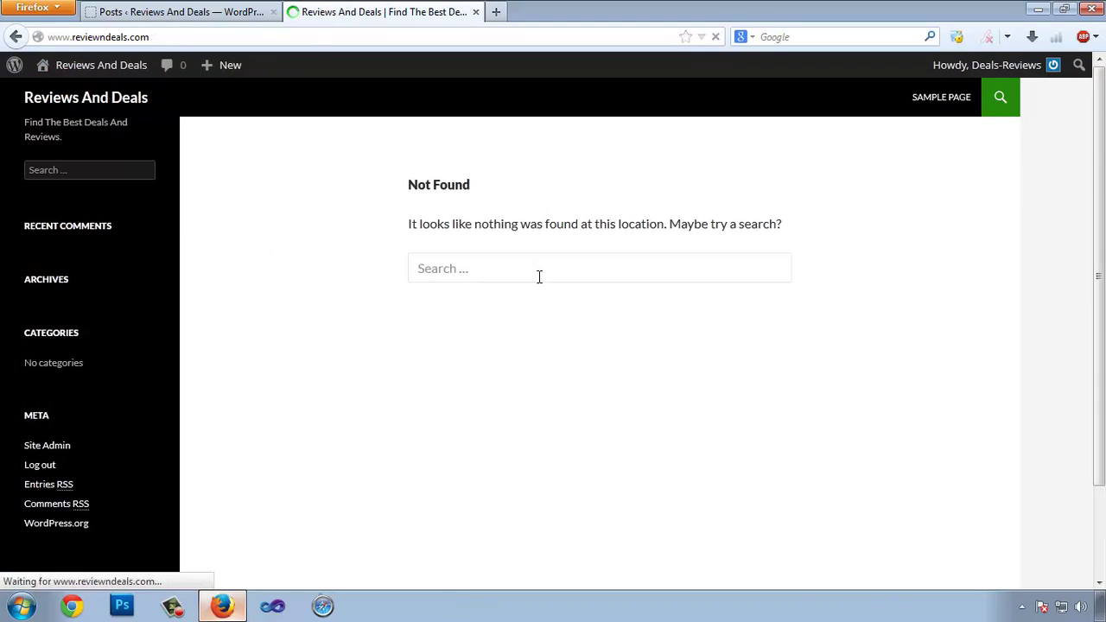
{"action": "left_click_drag", "start_coordinate": [421, 179], "coordinate": [489, 185]}
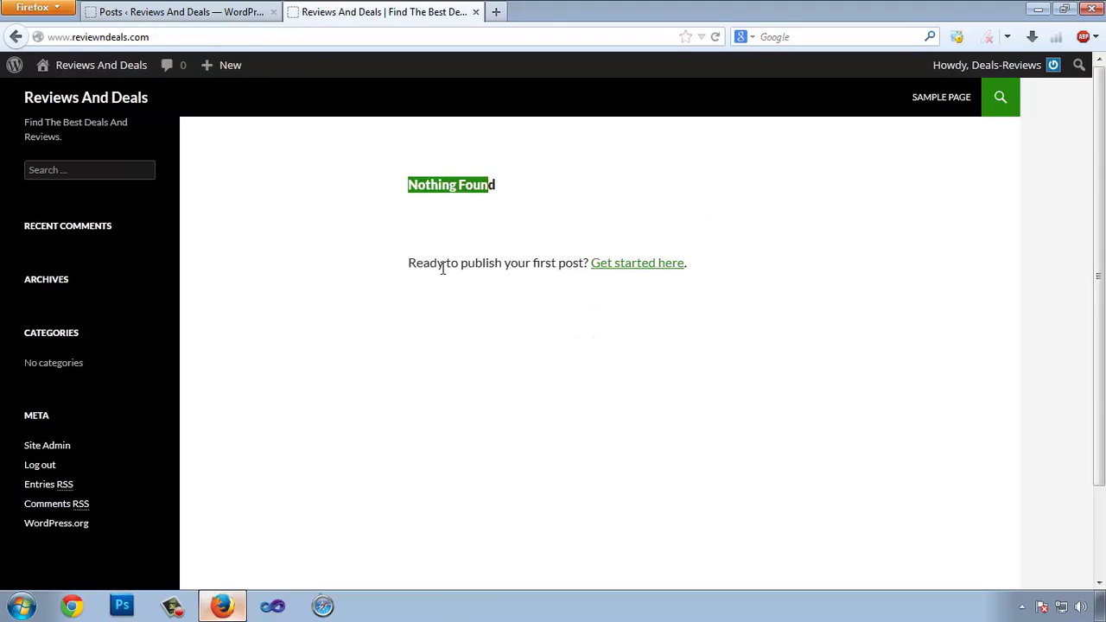
Return from the live site to the admin area, view the Media Library and open the page for uploading new media.
{"action": "left_click_drag", "start_coordinate": [421, 263], "coordinate": [687, 263]}
{"action": "left_click", "coordinate": [173, 11]}
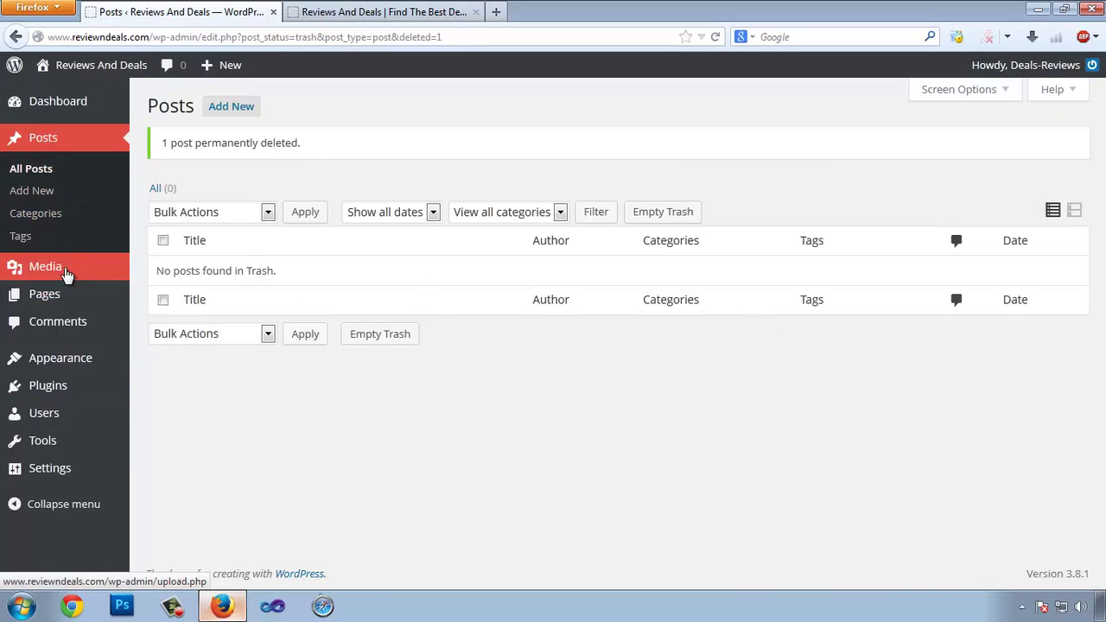
{"action": "left_click", "coordinate": [58, 270]}
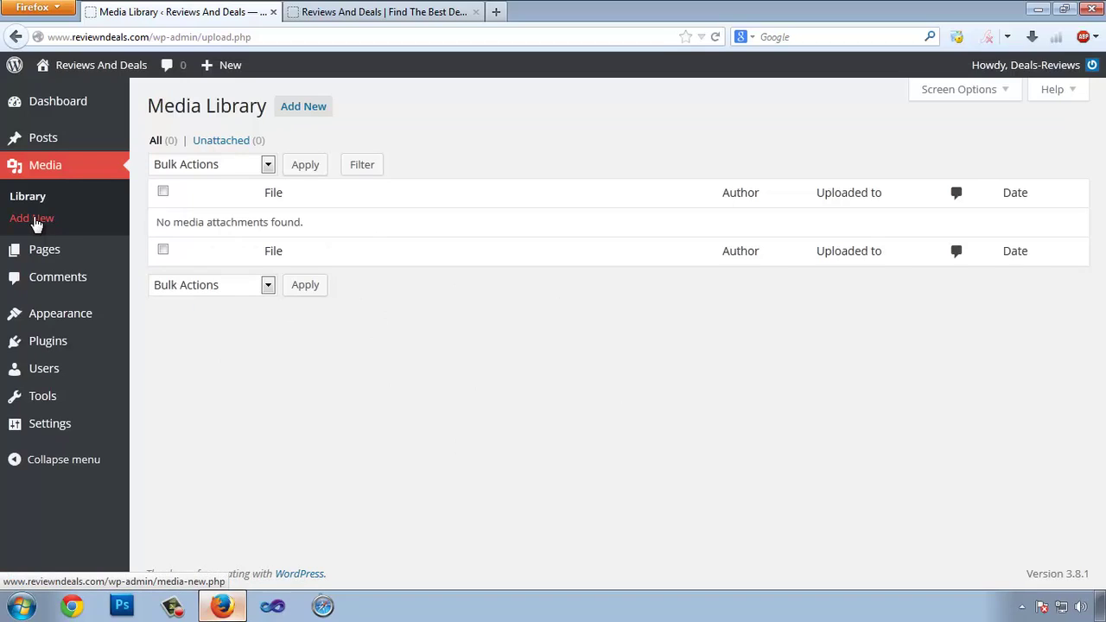
{"action": "left_click", "coordinate": [34, 221]}
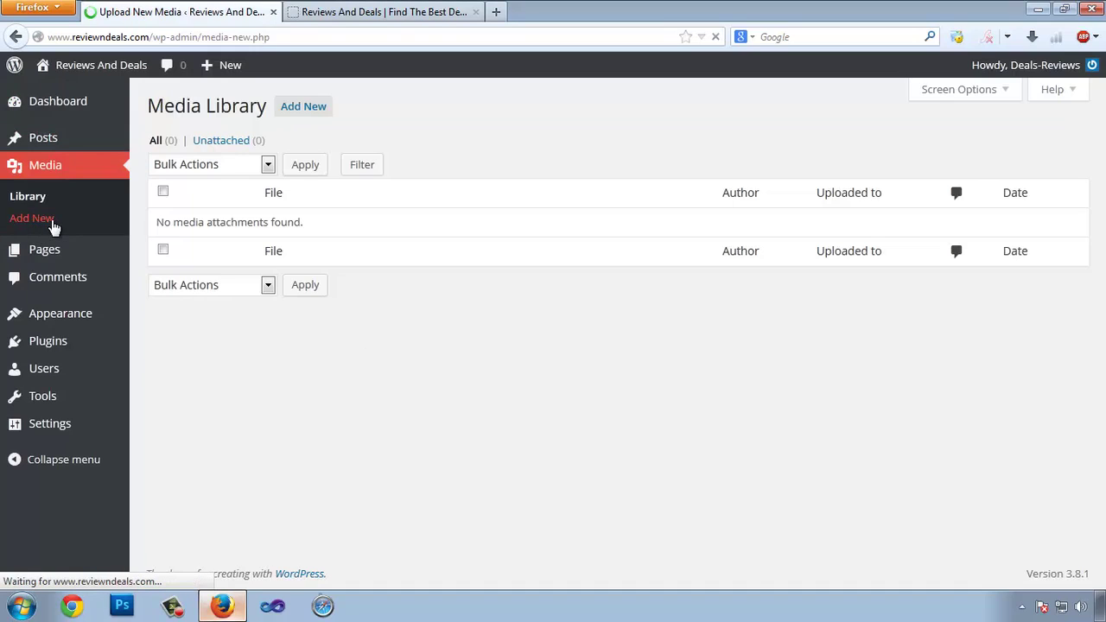
Start selecting files to upload and browse to the GFX_Work folder on the computer's E: drive.
{"action": "left_click", "coordinate": [613, 258]}
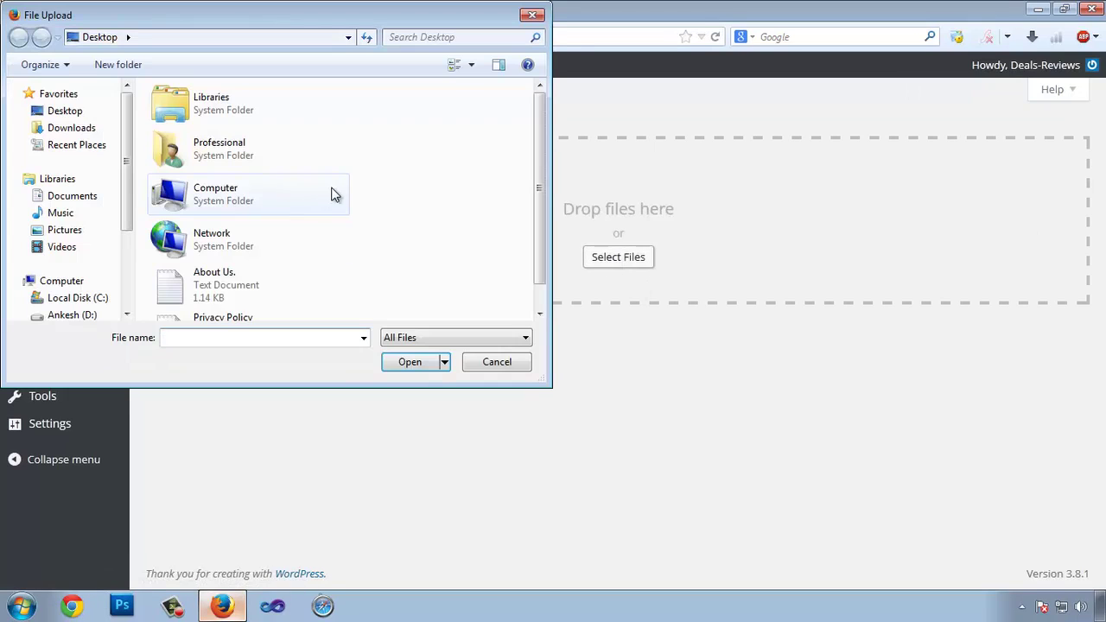
{"action": "scroll", "coordinate": [304, 230], "scroll_direction": "down", "scroll_amount": 1}
{"action": "scroll", "coordinate": [277, 223], "scroll_direction": "up", "scroll_amount": 1}
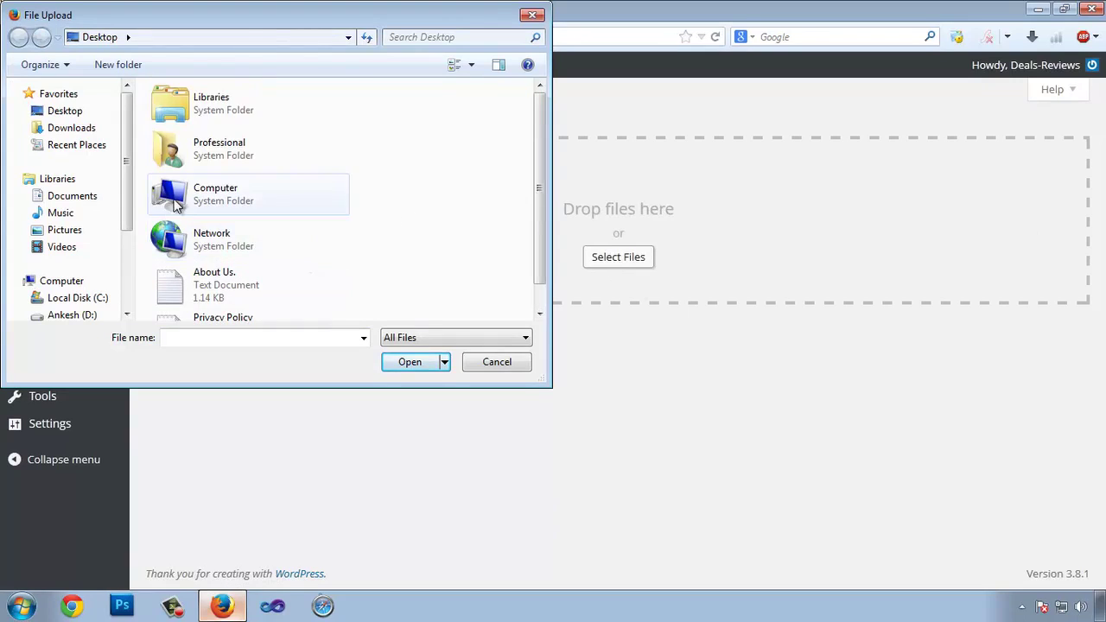
{"action": "double_click", "coordinate": [174, 204]}
{"action": "double_click", "coordinate": [254, 227]}
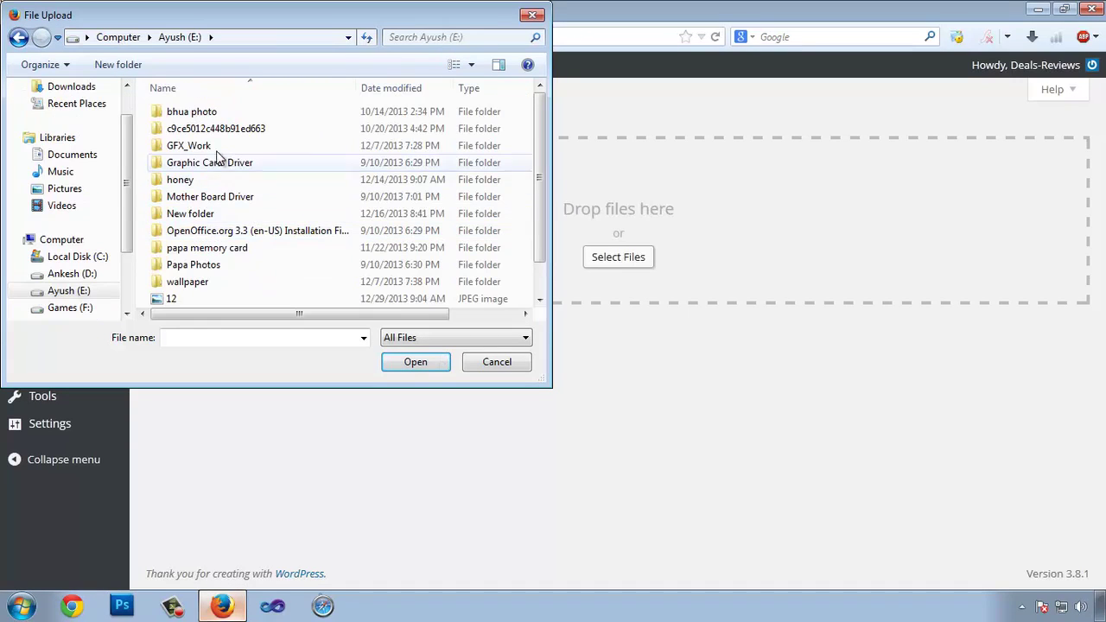
{"action": "double_click", "coordinate": [202, 147]}
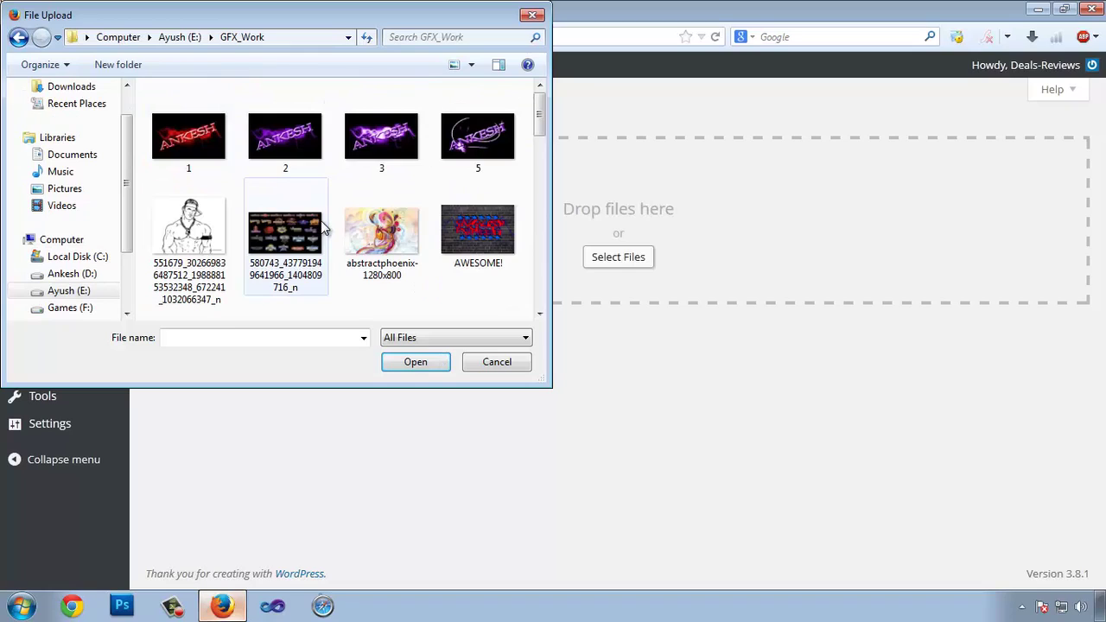
Select the pictures images, s and wwe_edge together in the GFX_Work folder and upload them.
{"action": "scroll", "coordinate": [324, 227], "scroll_direction": "down", "scroll_amount": 2}
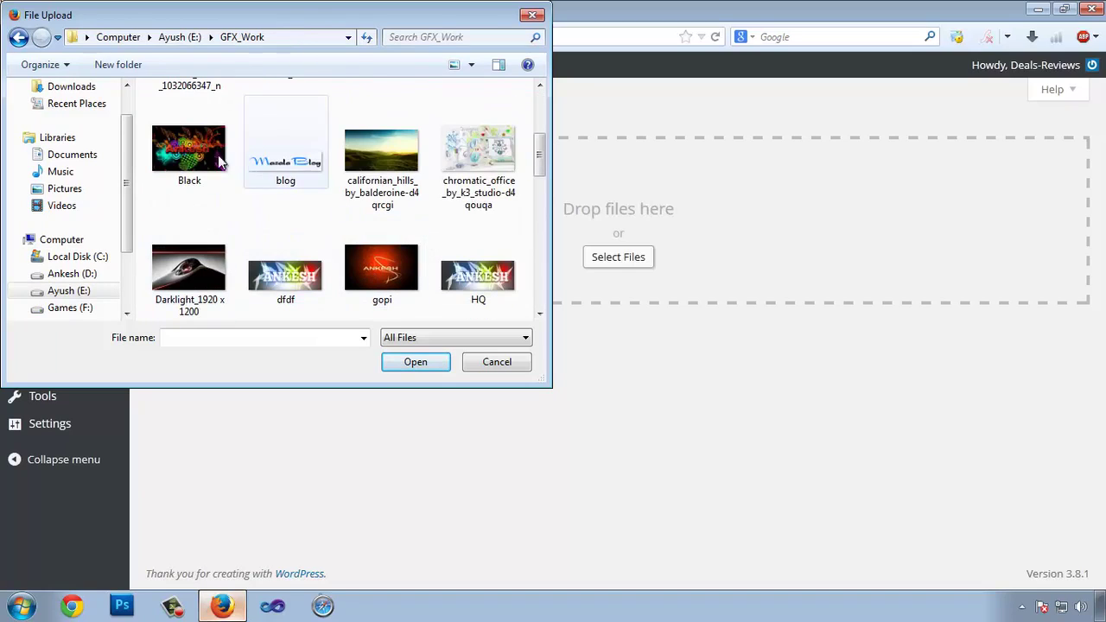
{"action": "scroll", "coordinate": [232, 175], "scroll_direction": "down", "scroll_amount": 3}
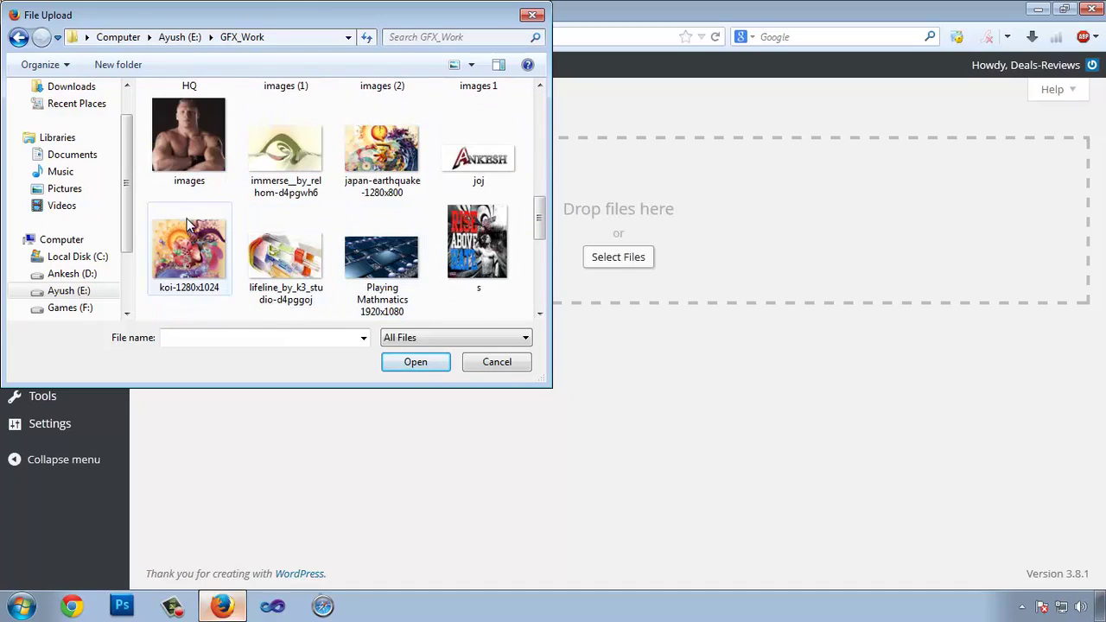
{"action": "left_click", "coordinate": [191, 163]}
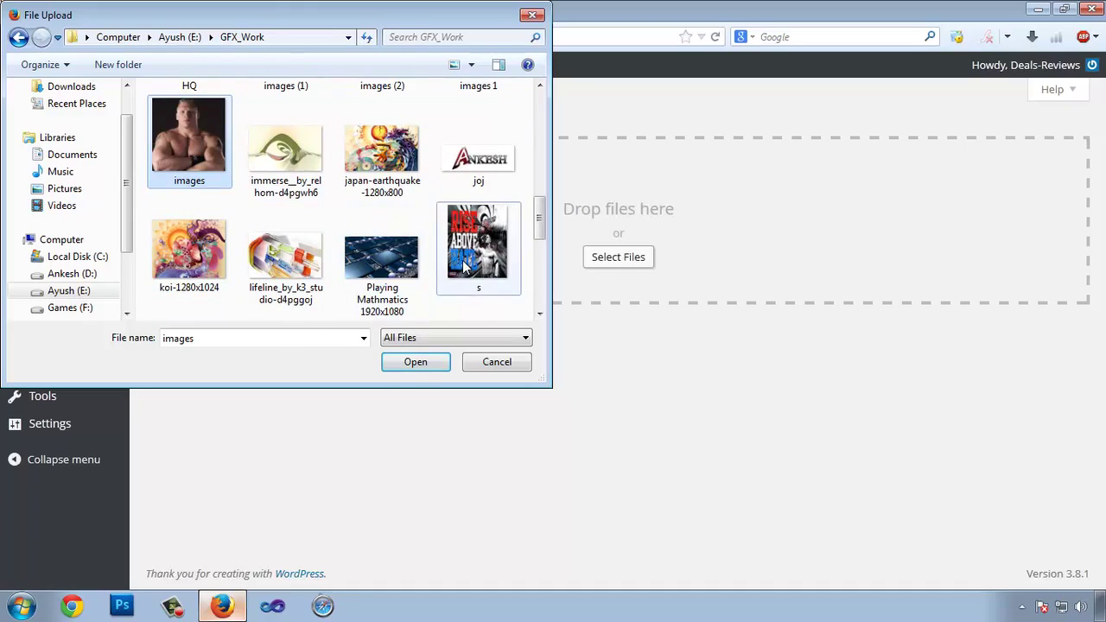
{"action": "left_click", "coordinate": [475, 212], "text": "ctrl"}
{"action": "left_click_drag", "start_coordinate": [537, 224], "coordinate": [538, 277]}
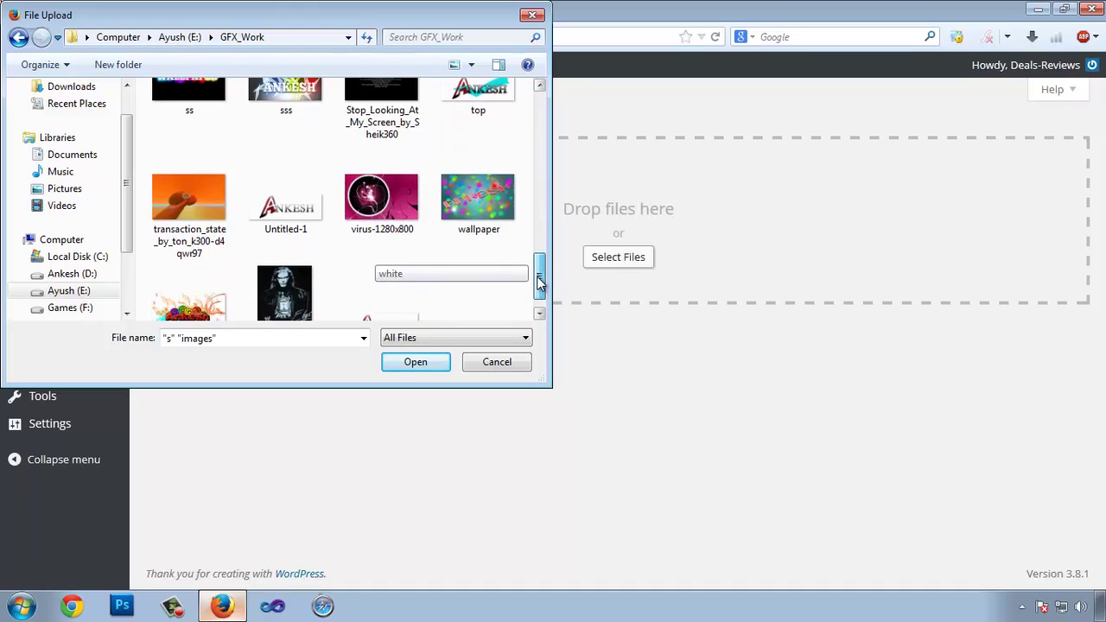
{"action": "left_click", "coordinate": [304, 280], "text": "ctrl"}
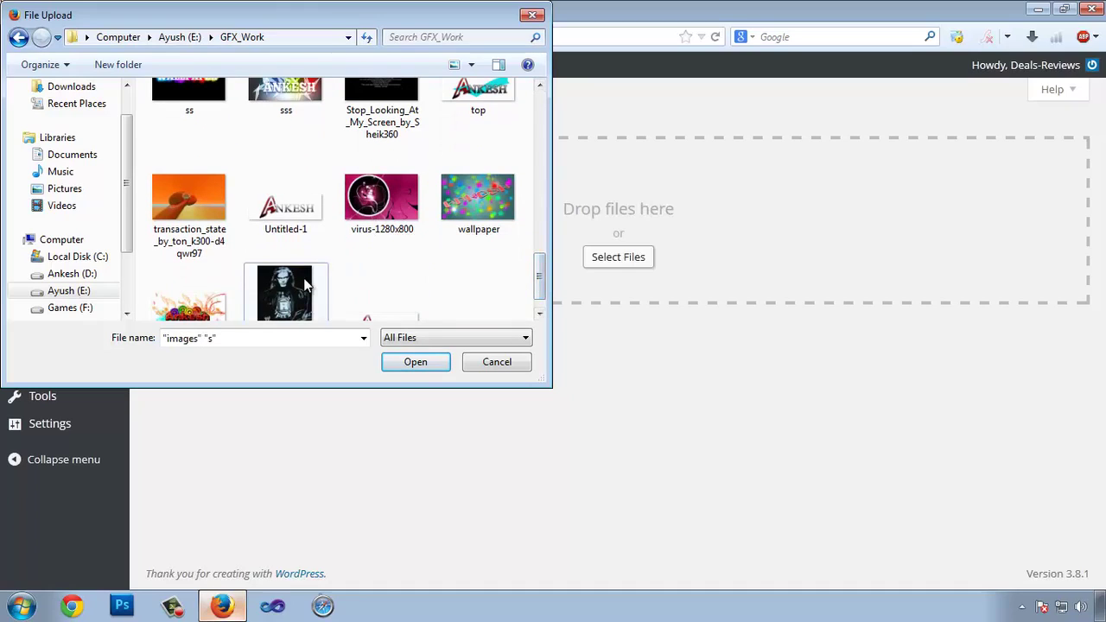
{"action": "left_click", "coordinate": [408, 371]}
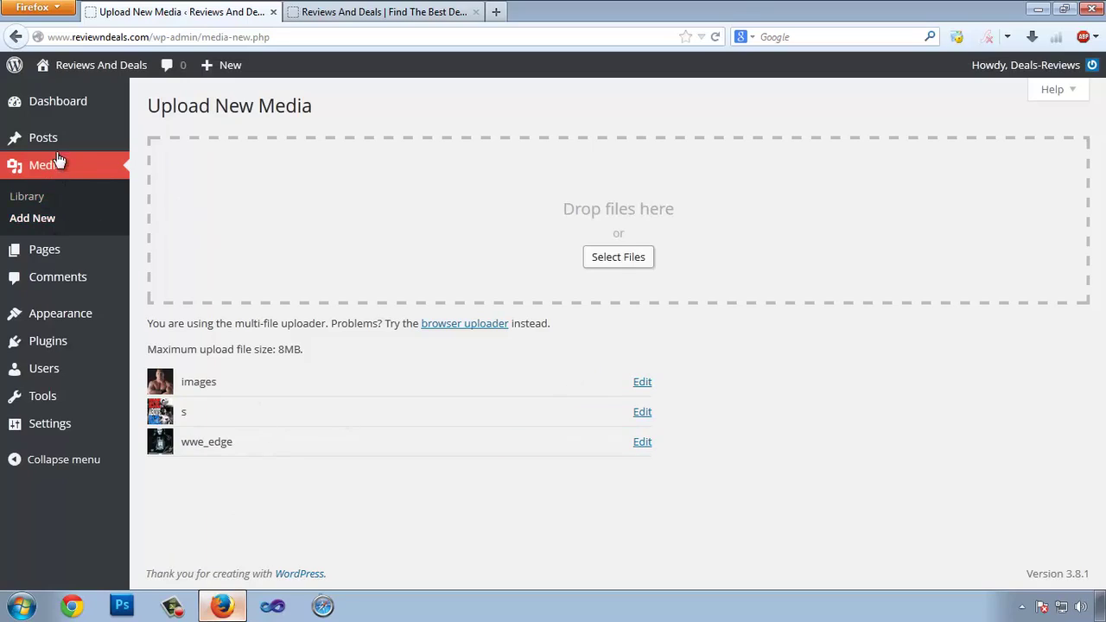
Show the uploaded files in the Media Library, look at the bulk actions for all of them, and clear the selection.
{"action": "left_click", "coordinate": [39, 199]}
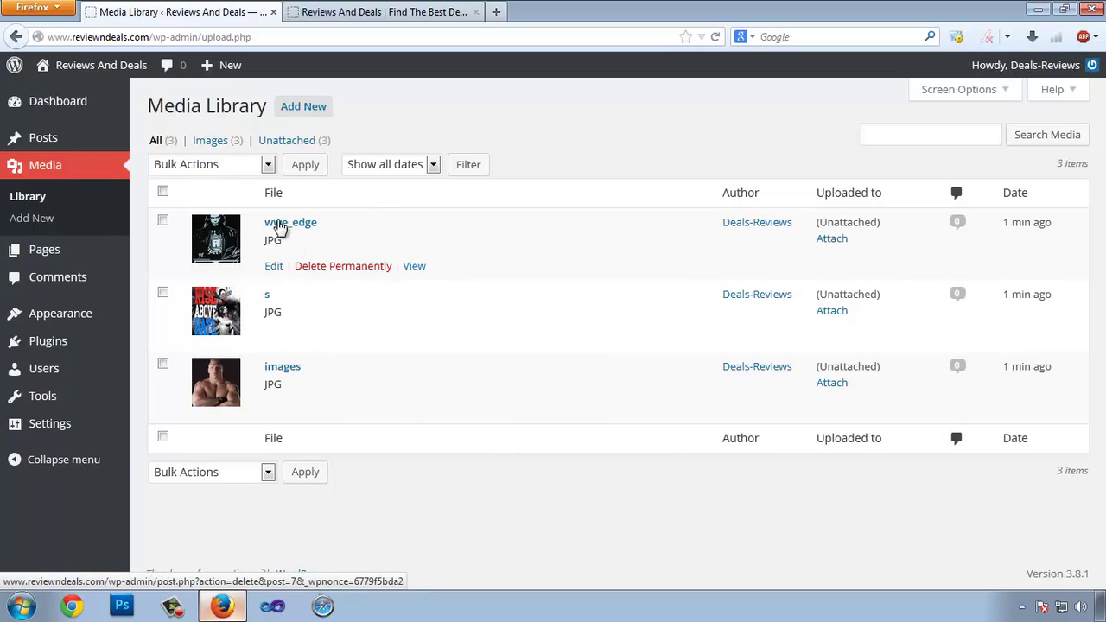
{"action": "left_click", "coordinate": [162, 191]}
{"action": "left_click", "coordinate": [197, 164]}
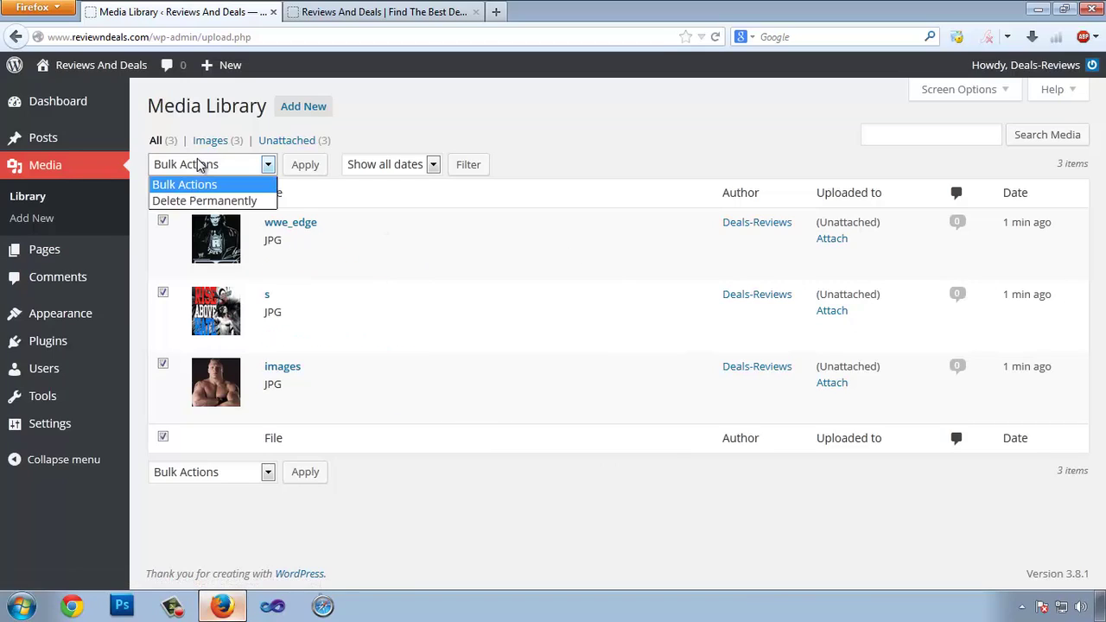
{"action": "left_click", "coordinate": [197, 164]}
{"action": "left_click", "coordinate": [162, 192]}
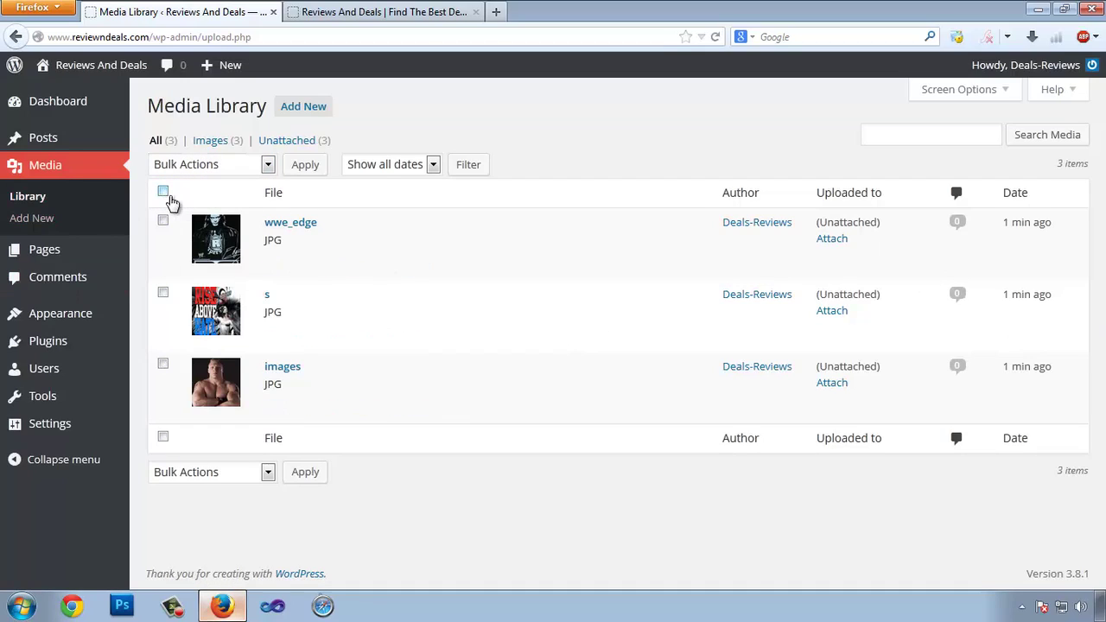
Select all files in the Media Library and apply the Delete Permanently bulk action to them.
{"action": "left_click", "coordinate": [163, 192]}
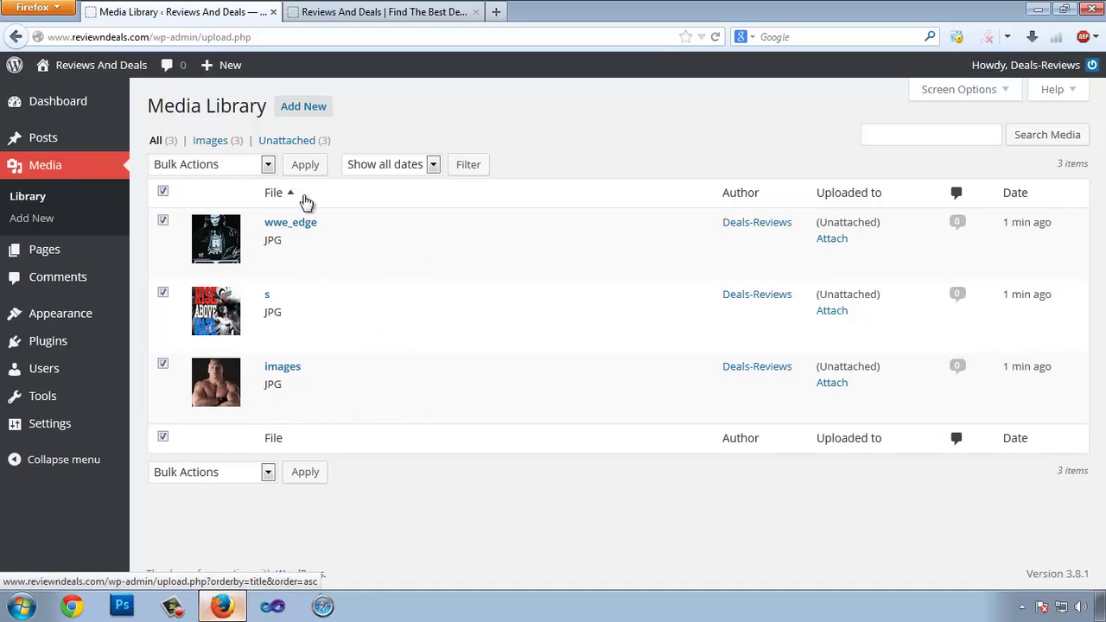
{"action": "left_click", "coordinate": [242, 166]}
{"action": "left_click", "coordinate": [230, 199]}
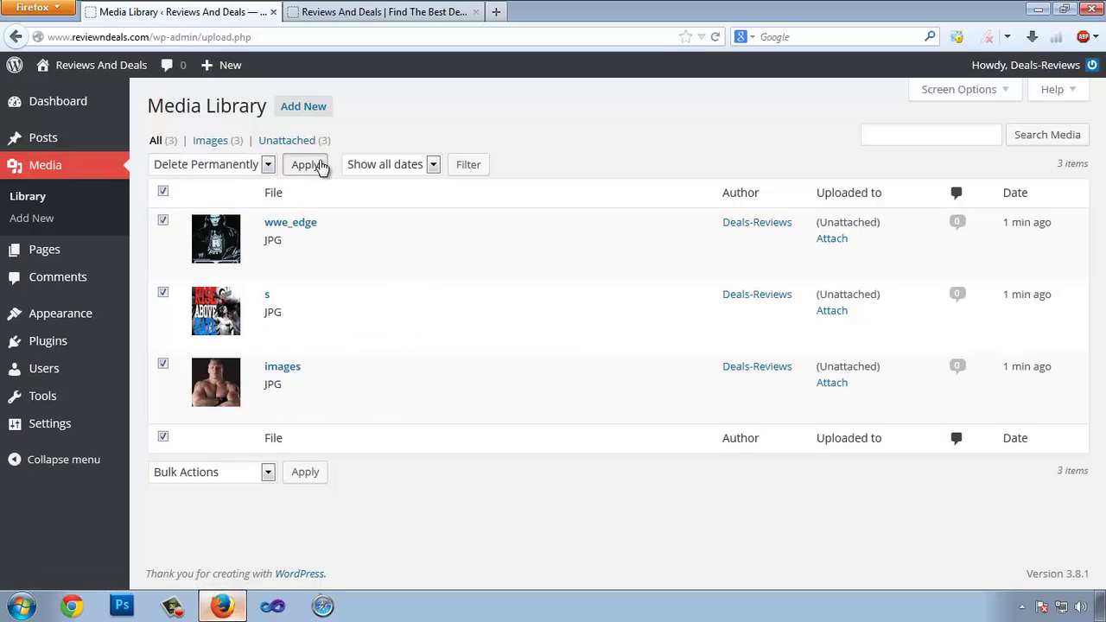
{"action": "left_click", "coordinate": [313, 166]}
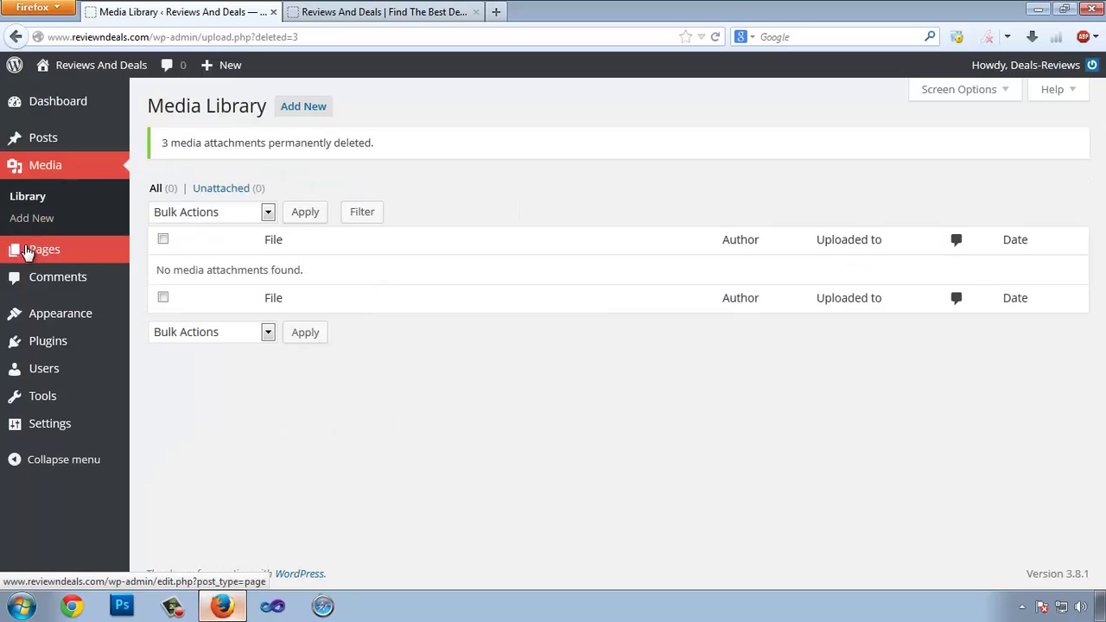
Open the list of all pages of the site.
{"action": "mouse_move", "coordinate": [39, 258]}
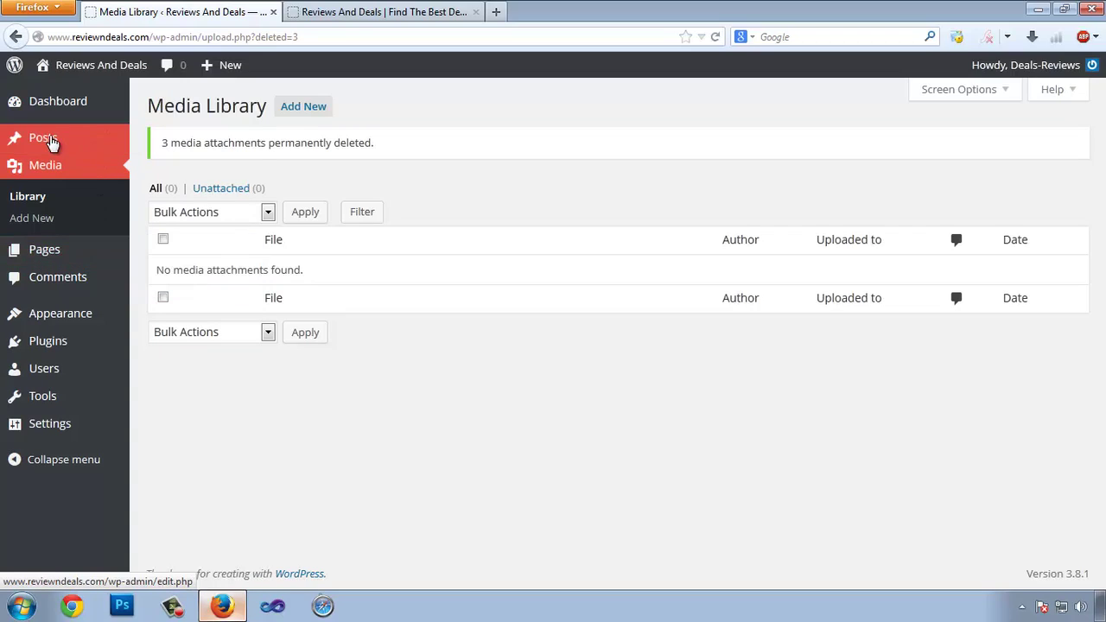
{"action": "mouse_move", "coordinate": [66, 144]}
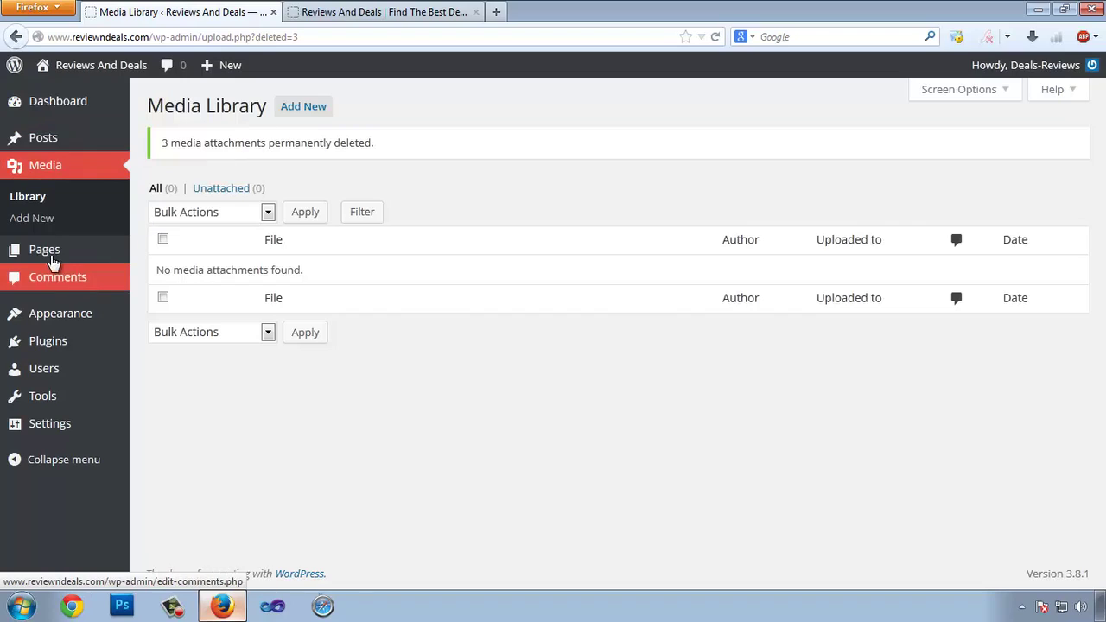
{"action": "mouse_move", "coordinate": [106, 259]}
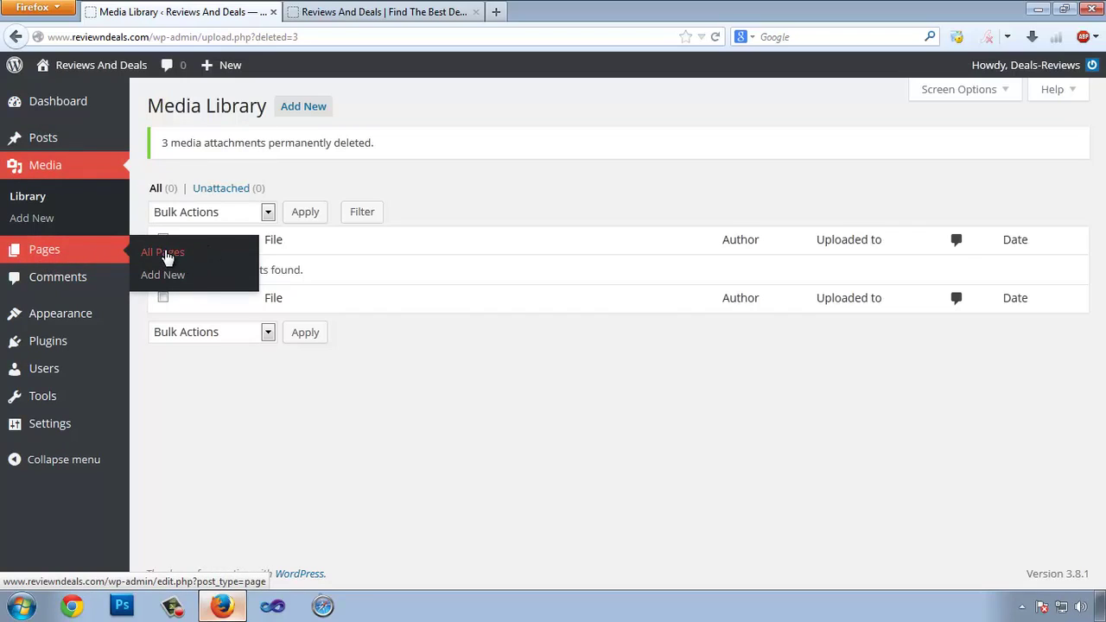
{"action": "left_click", "coordinate": [167, 253]}
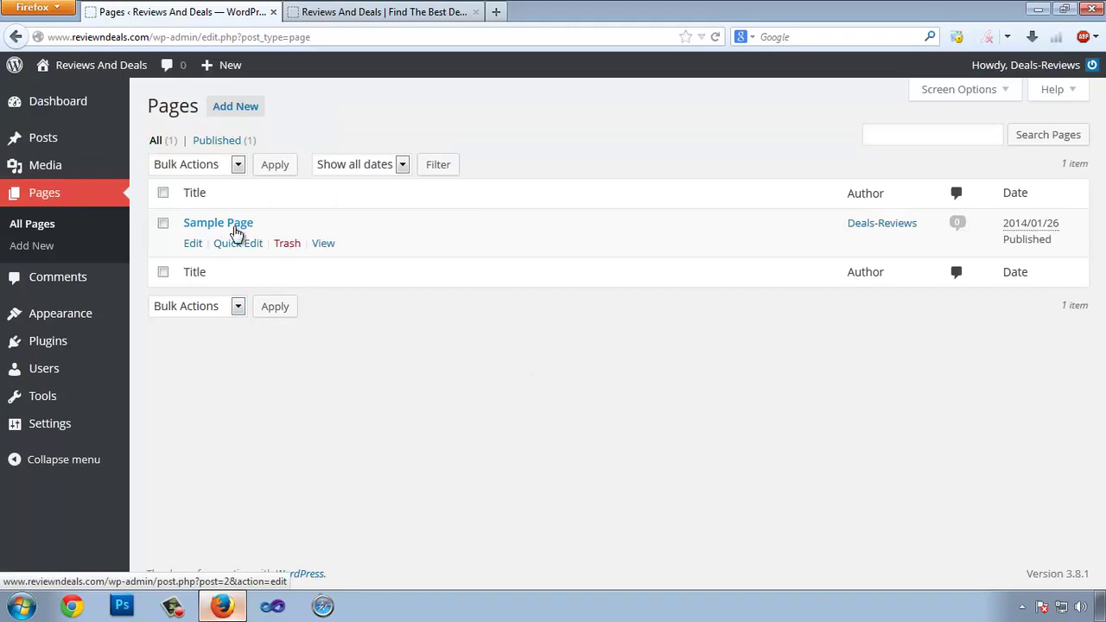
View the Sample Page on the live site and read through its example text and reply section.
{"action": "left_click", "coordinate": [388, 11]}
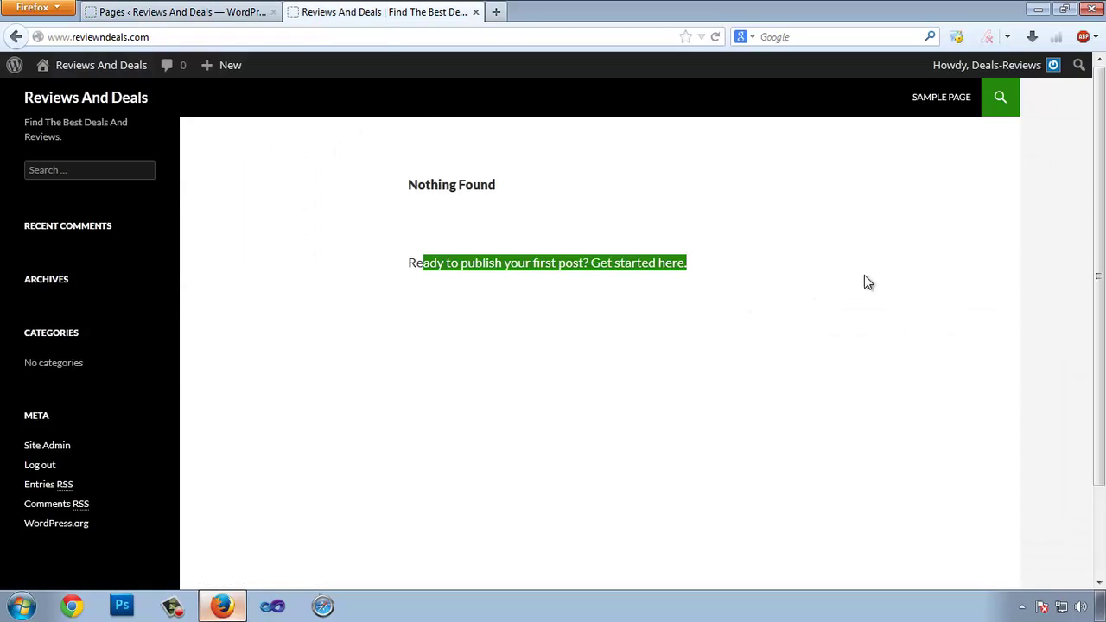
{"action": "left_click", "coordinate": [944, 105]}
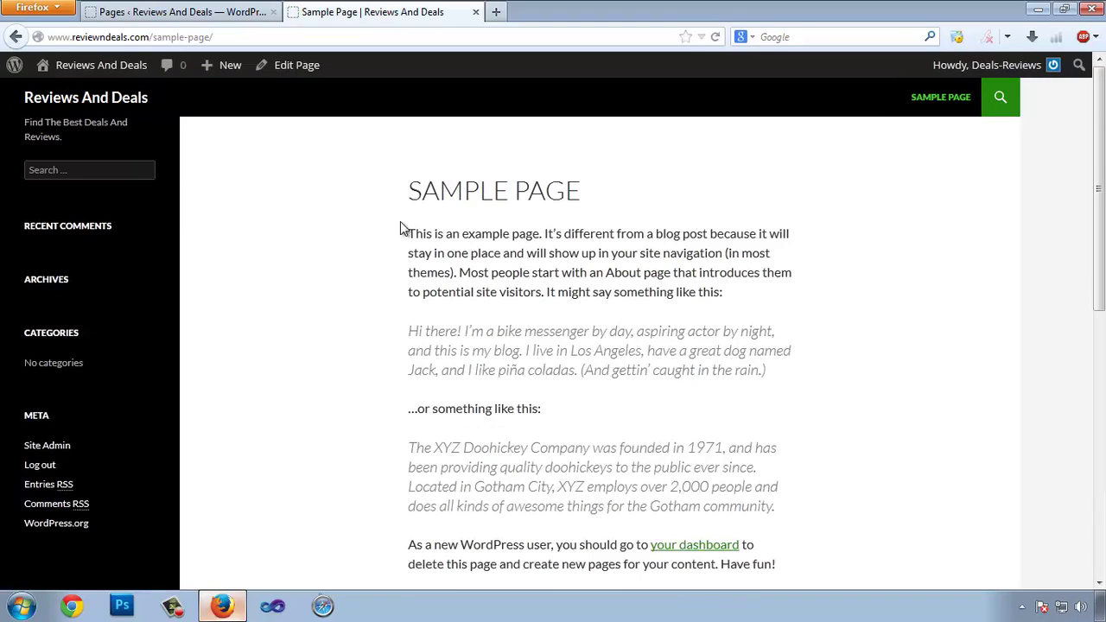
{"action": "scroll", "coordinate": [492, 226], "scroll_direction": "down", "scroll_amount": 5}
{"action": "left_click_drag", "start_coordinate": [473, 175], "coordinate": [862, 306]}
{"action": "scroll", "coordinate": [862, 325], "scroll_direction": "up", "scroll_amount": 5}
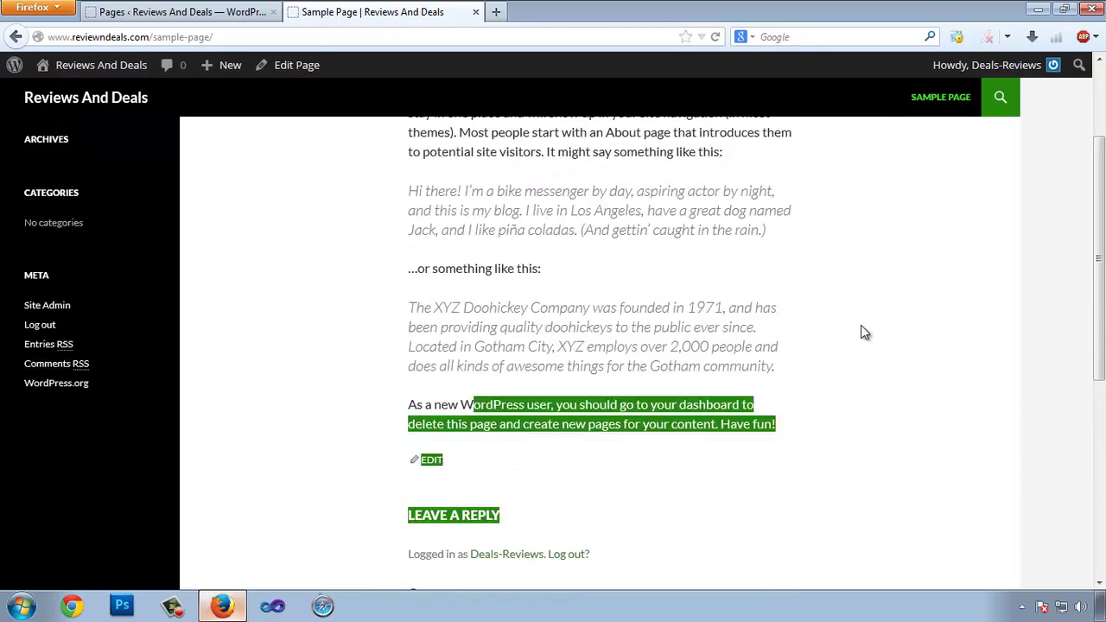
{"action": "left_click_drag", "start_coordinate": [682, 413], "coordinate": [512, 141]}
{"action": "left_click_drag", "start_coordinate": [408, 176], "coordinate": [666, 371]}
{"action": "scroll", "coordinate": [596, 302], "scroll_direction": "down", "scroll_amount": 3}
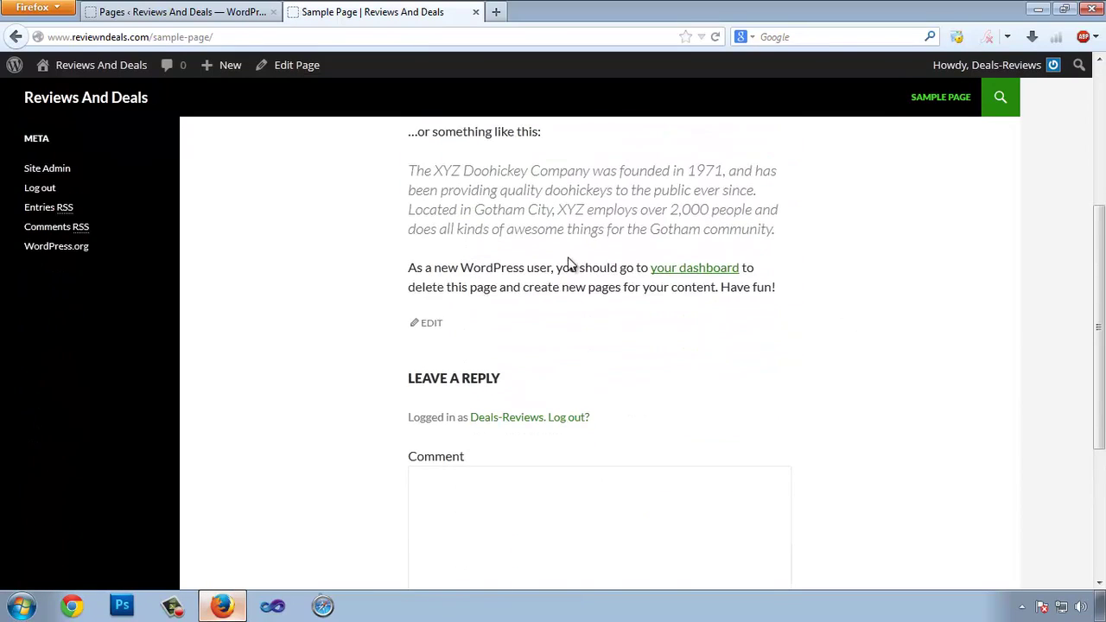
Move the Sample Page to the Trash from the admin's page list and delete it permanently.
{"action": "left_click", "coordinate": [234, 13]}
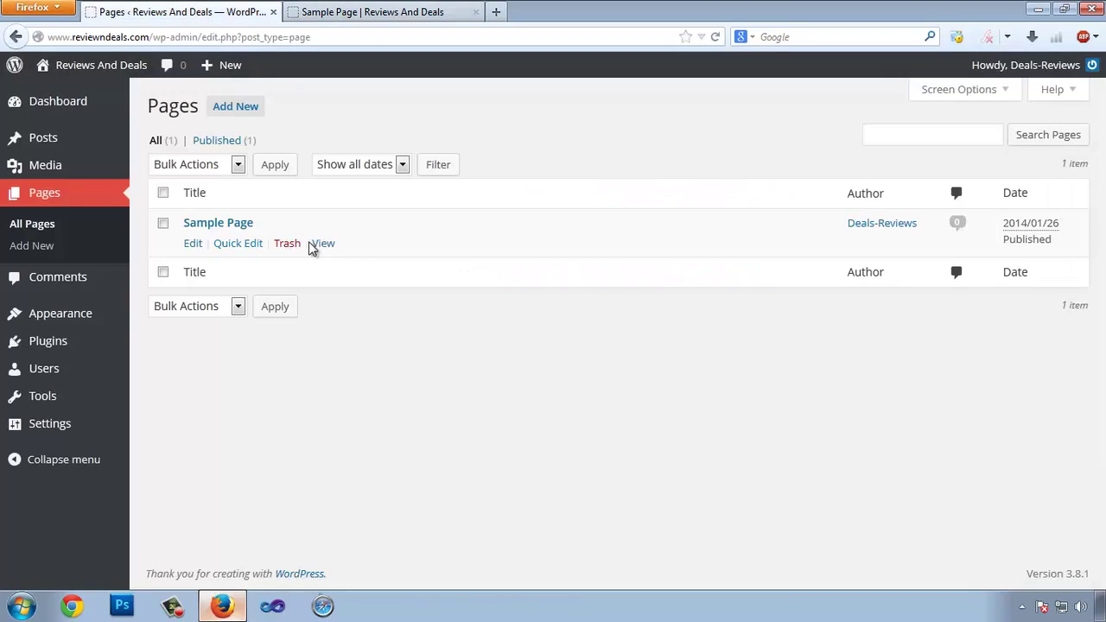
{"action": "left_click", "coordinate": [290, 245]}
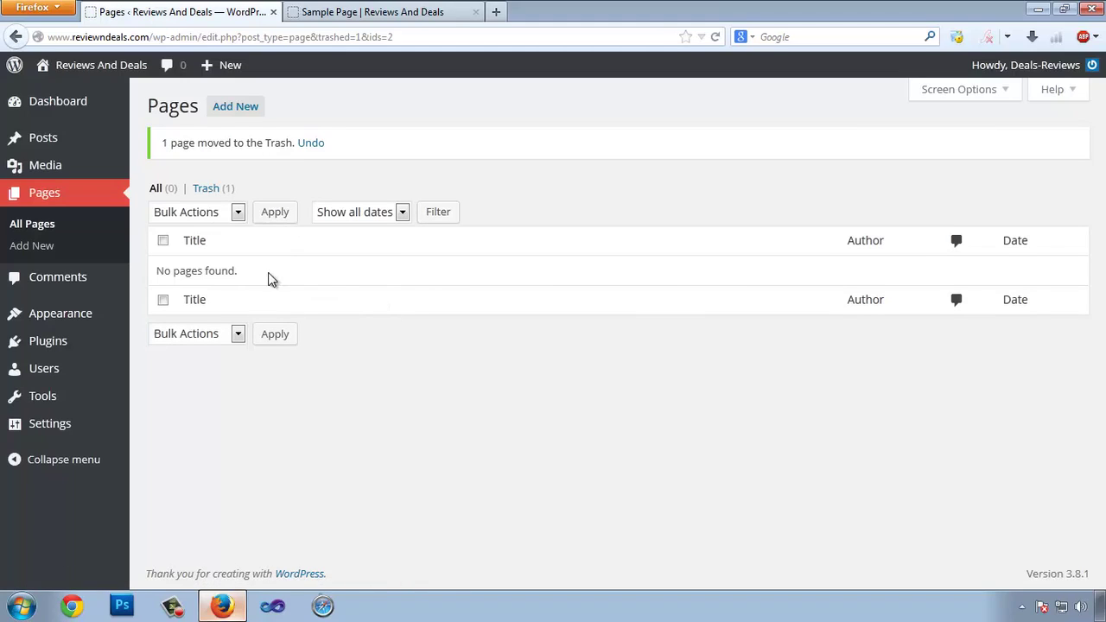
{"action": "left_click", "coordinate": [206, 187]}
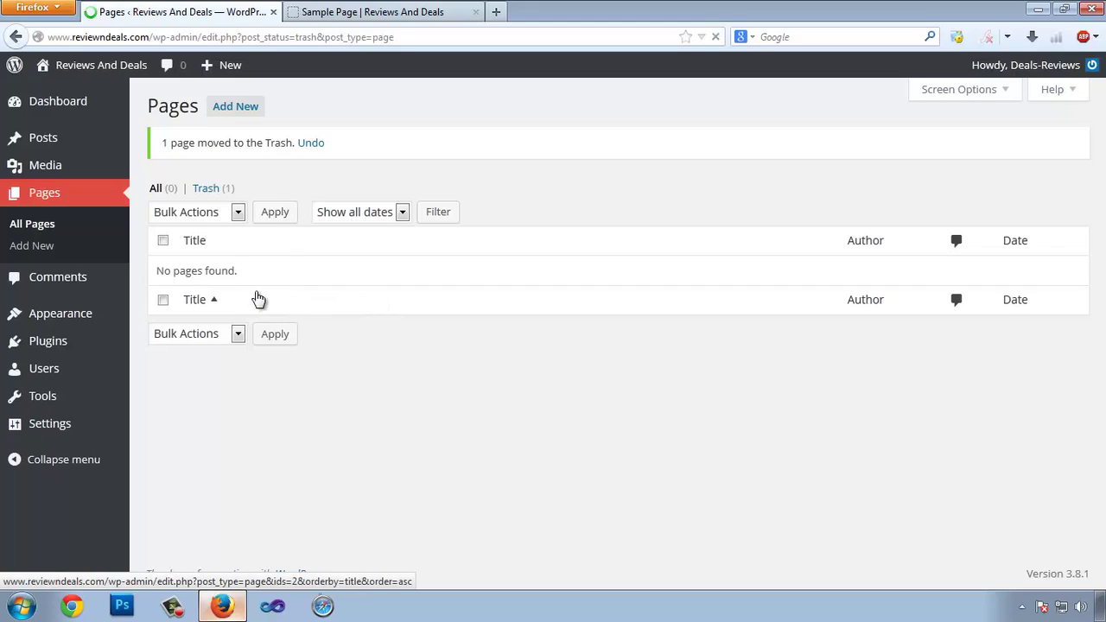
{"action": "left_click", "coordinate": [307, 244]}
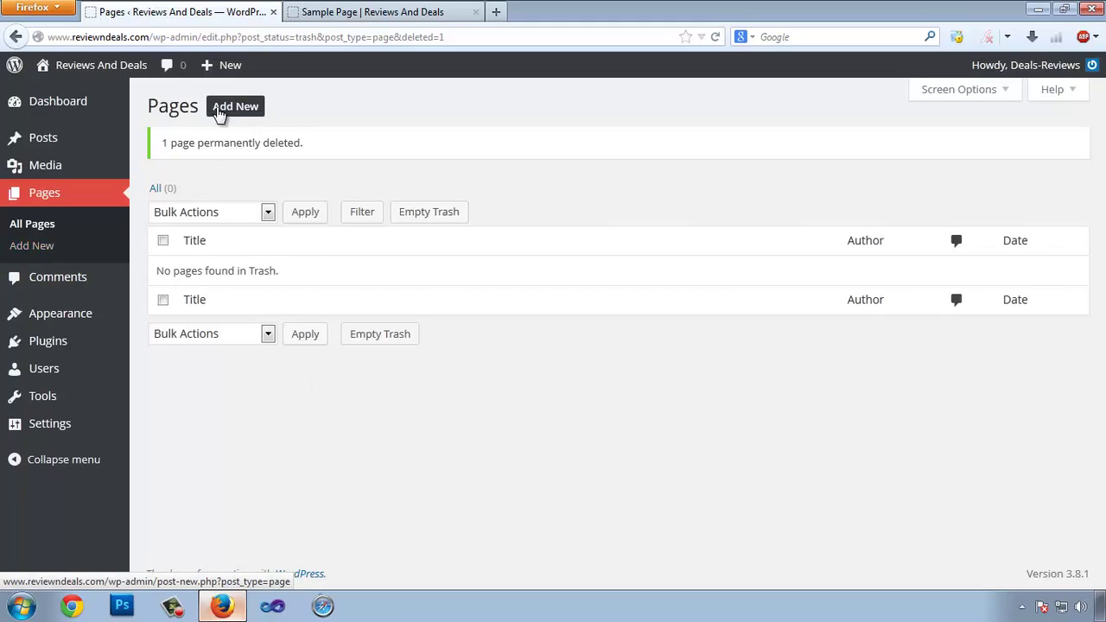
Start adding a new page, then open the About Us text file from the desktop in Notepad and read through it.
{"action": "left_click", "coordinate": [246, 109]}
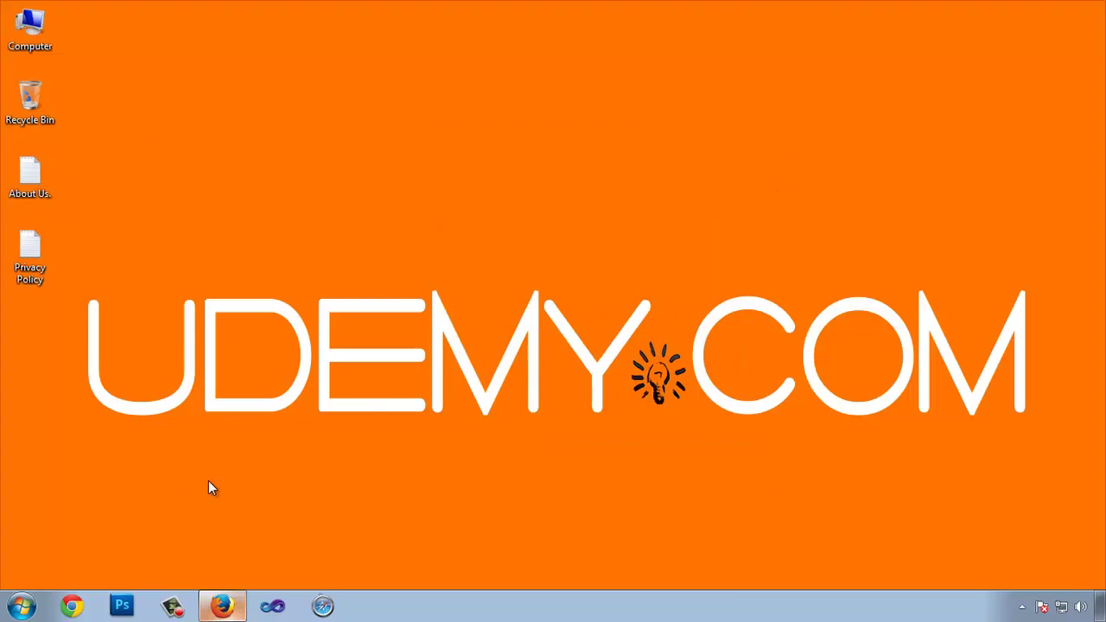
{"action": "double_click", "coordinate": [41, 195]}
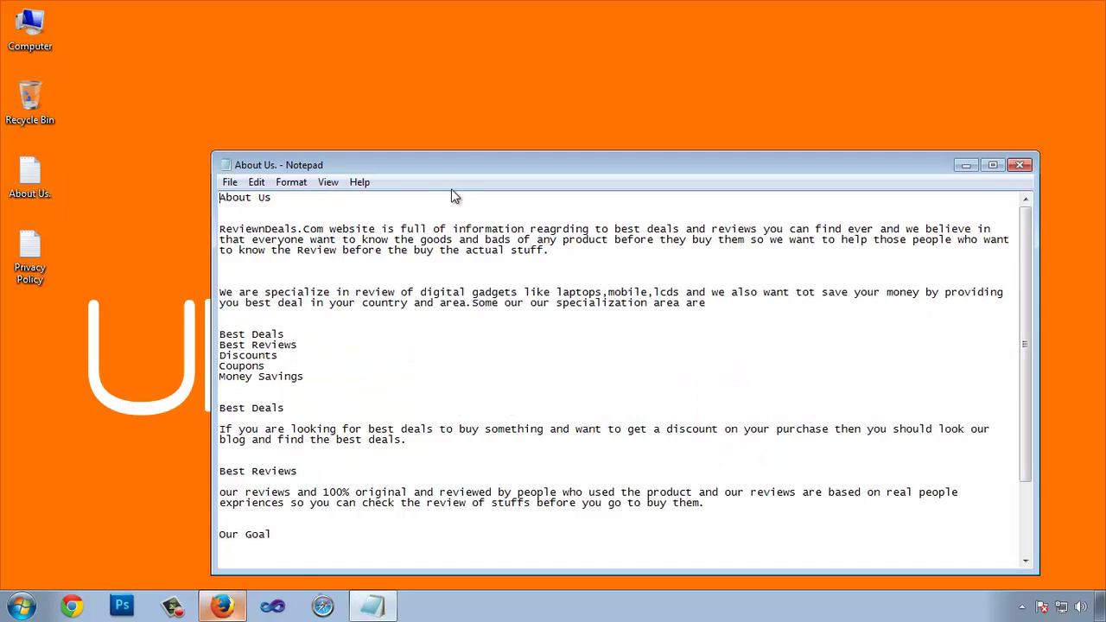
{"action": "left_click_drag", "start_coordinate": [450, 171], "coordinate": [485, 91]}
{"action": "left_click_drag", "start_coordinate": [292, 140], "coordinate": [437, 266]}
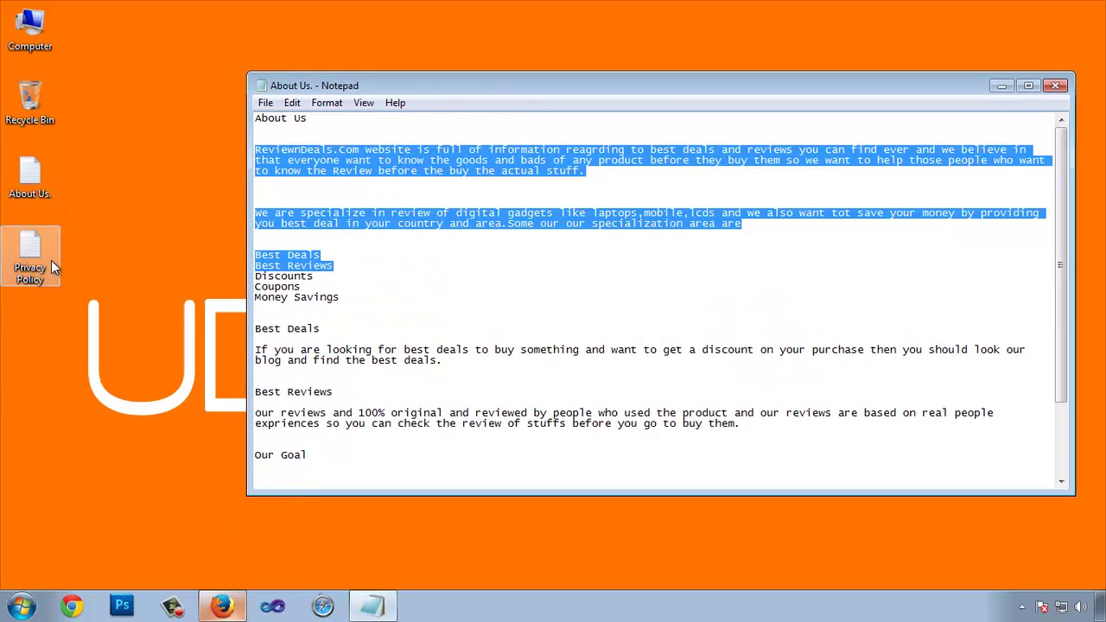
{"action": "left_click", "coordinate": [432, 283]}
{"action": "scroll", "coordinate": [767, 331], "scroll_direction": "down", "scroll_amount": 3}
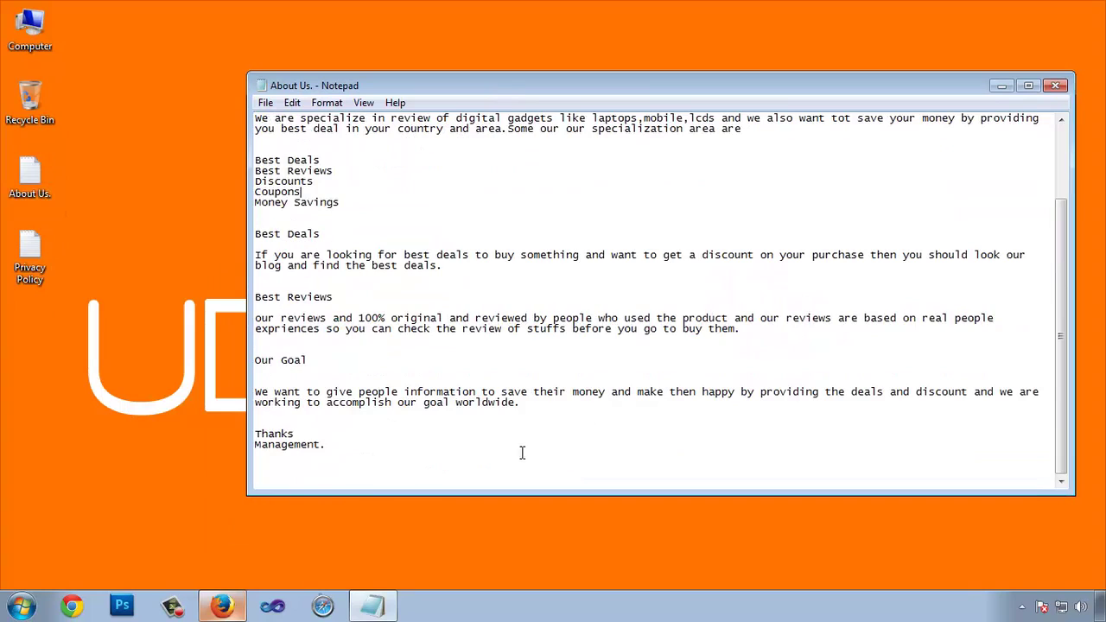
Copy the whole About Us text from Notepad into the new page's body in Firefox and make the closing line "Management." bold.
{"action": "key", "text": "ctrl+a"}
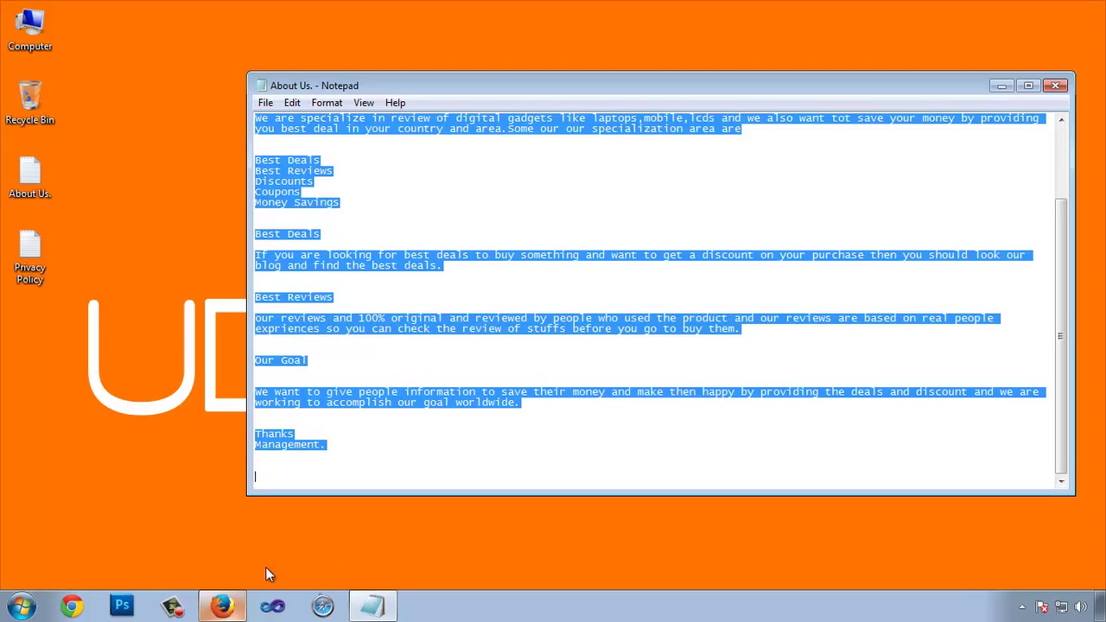
{"action": "left_click", "coordinate": [223, 607]}
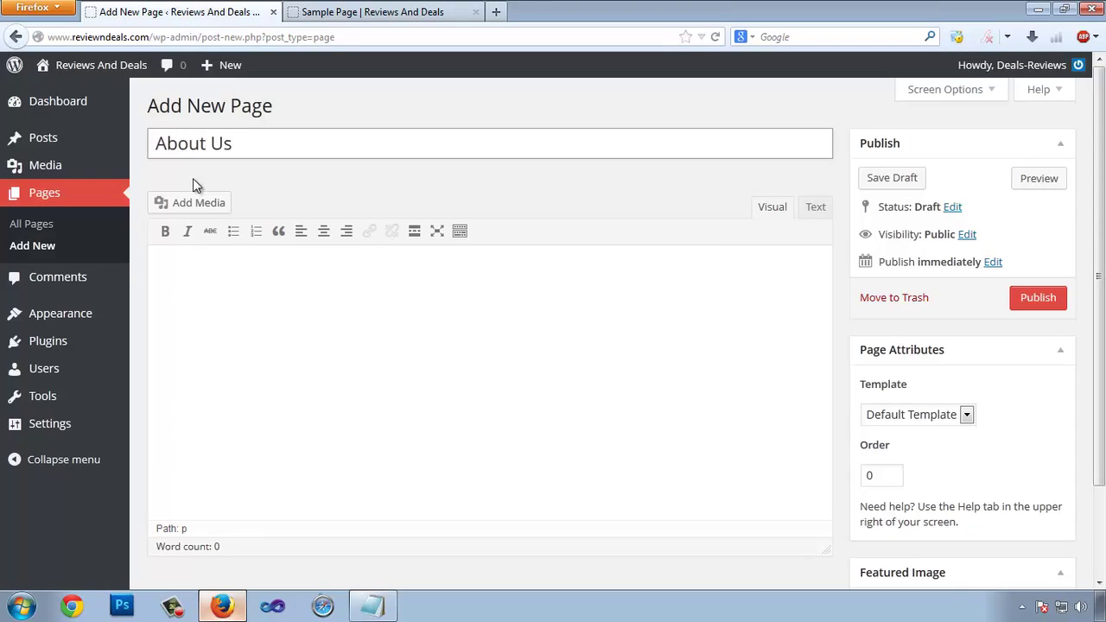
{"action": "left_click", "coordinate": [411, 391]}
{"action": "key", "text": "ctrl+v"}
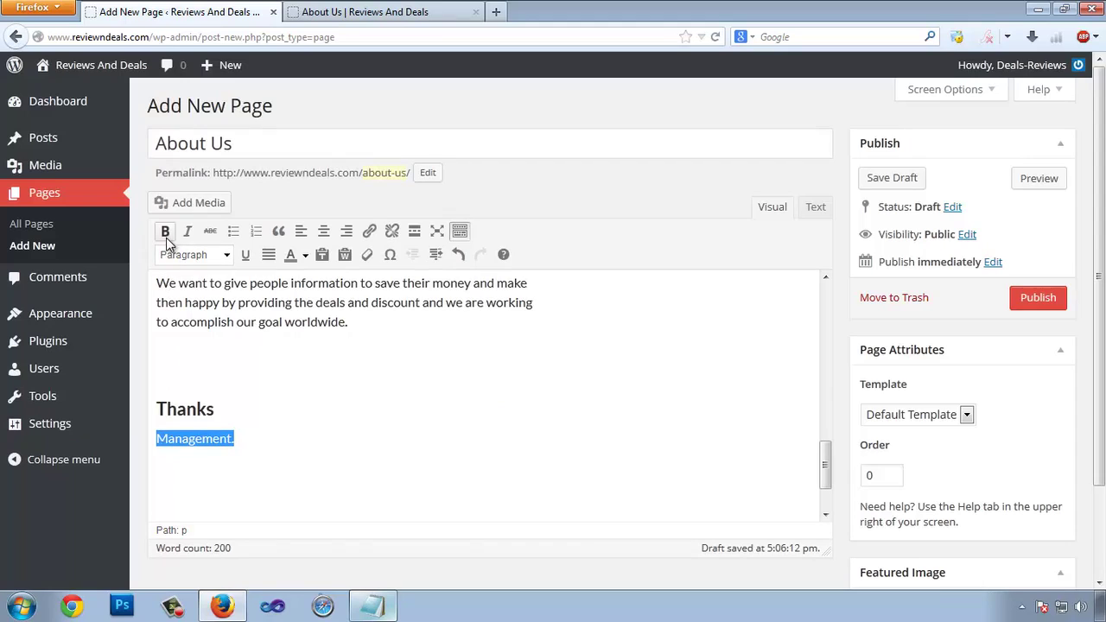
{"action": "left_click", "coordinate": [168, 229]}
{"action": "left_click", "coordinate": [378, 395]}
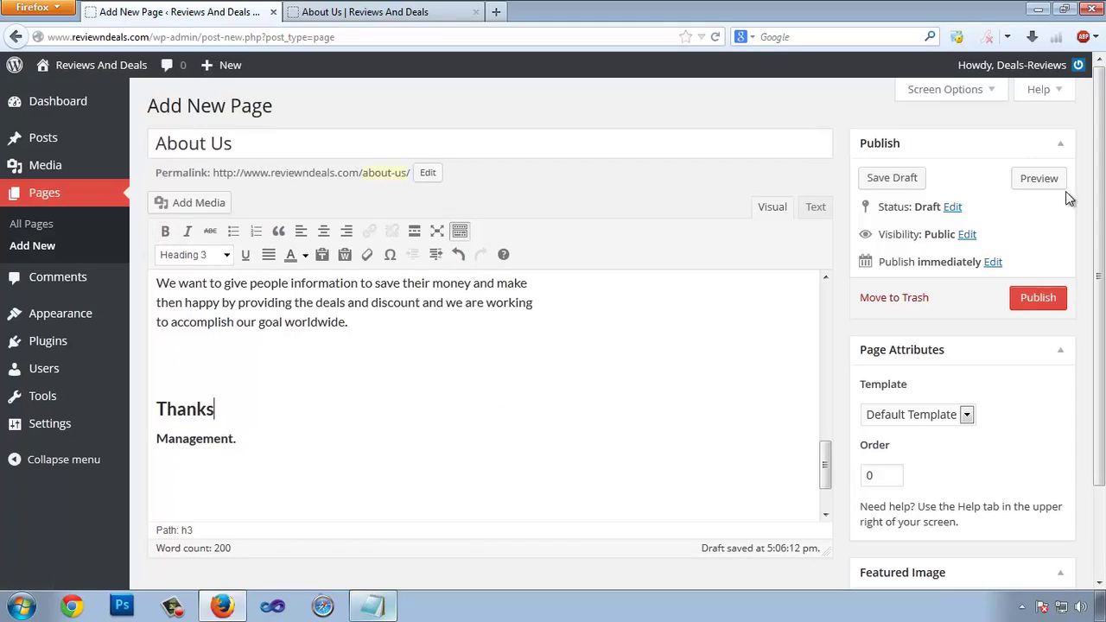
Preview the About Us draft and read through its headings, paragraphs and bulleted list.
{"action": "left_click", "coordinate": [1042, 178]}
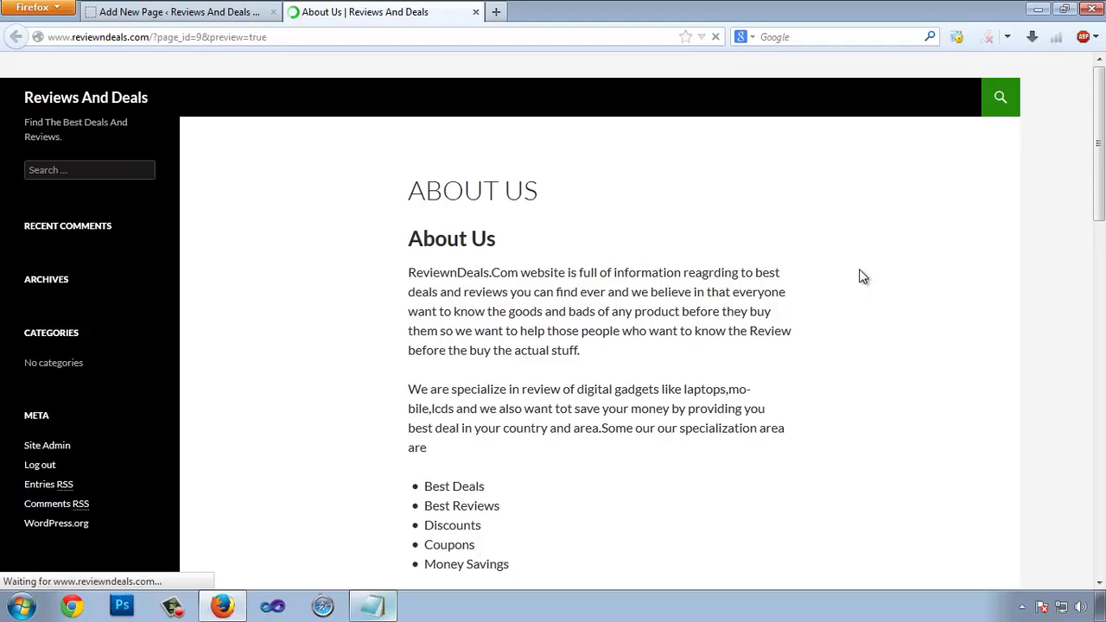
{"action": "scroll", "coordinate": [726, 261], "scroll_direction": "down", "scroll_amount": 1}
{"action": "scroll", "coordinate": [691, 284], "scroll_direction": "down", "scroll_amount": 4}
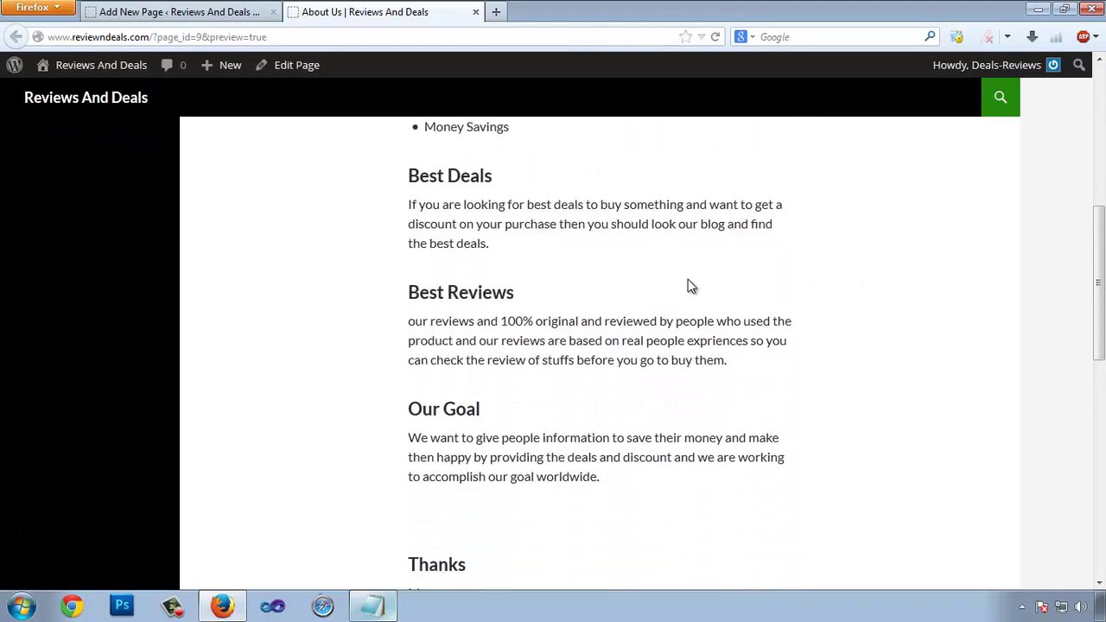
{"action": "scroll", "coordinate": [666, 284], "scroll_direction": "up", "scroll_amount": 6}
{"action": "scroll", "coordinate": [671, 284], "scroll_direction": "up", "scroll_amount": 2}
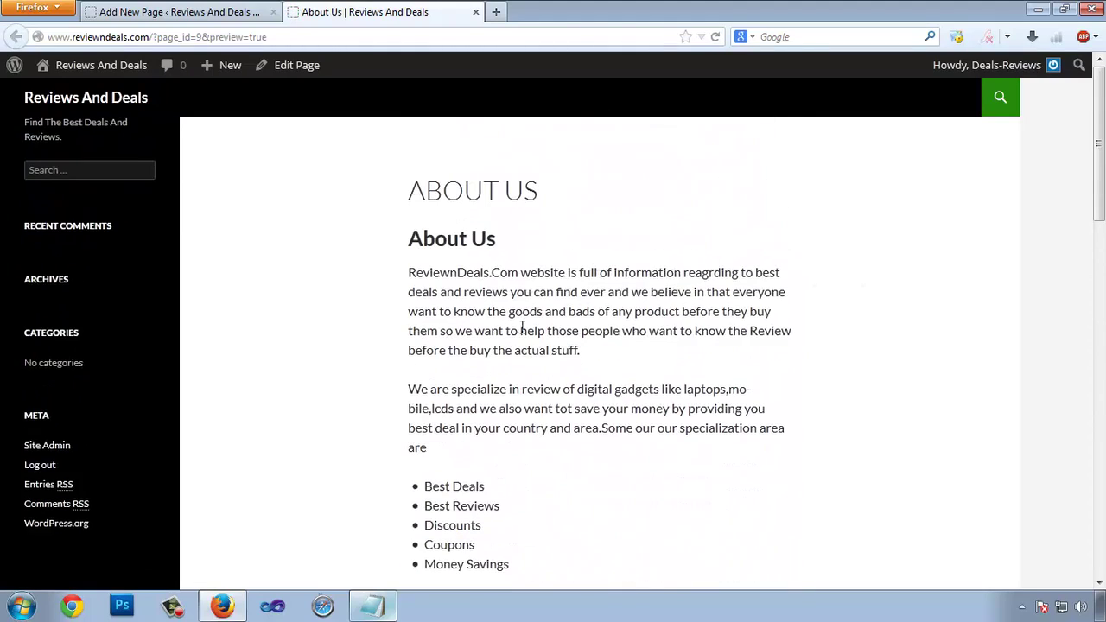
Return to the About Us draft in the page editor and publish it.
{"action": "left_click", "coordinate": [192, 18]}
{"action": "scroll", "coordinate": [788, 402], "scroll_direction": "down", "scroll_amount": 1}
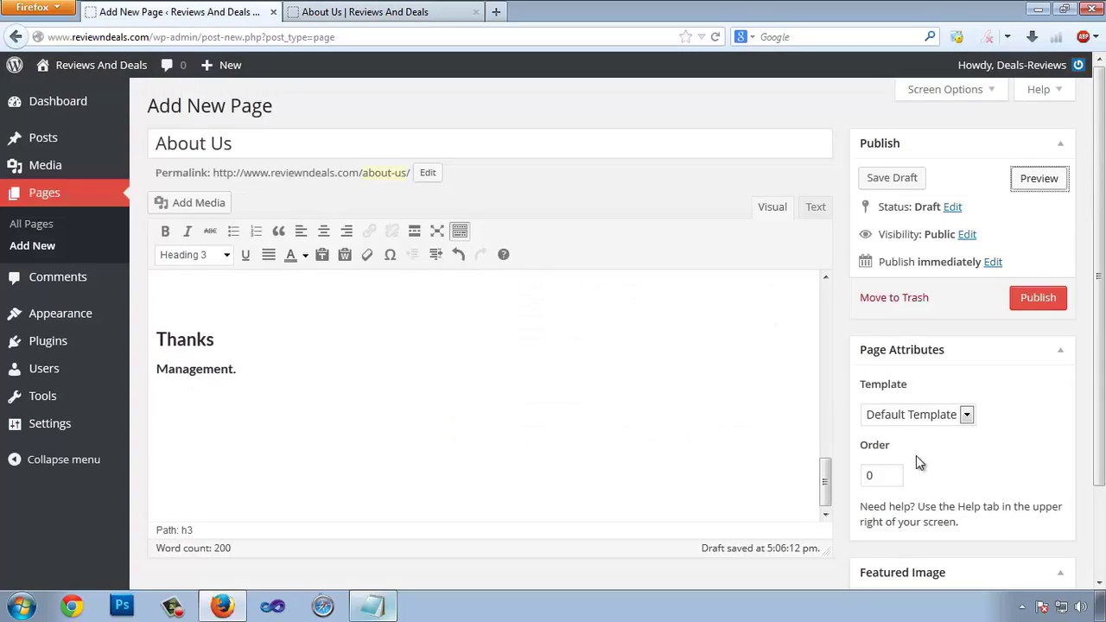
{"action": "scroll", "coordinate": [575, 355], "scroll_direction": "up", "scroll_amount": 6}
{"action": "scroll", "coordinate": [432, 388], "scroll_direction": "up", "scroll_amount": 5}
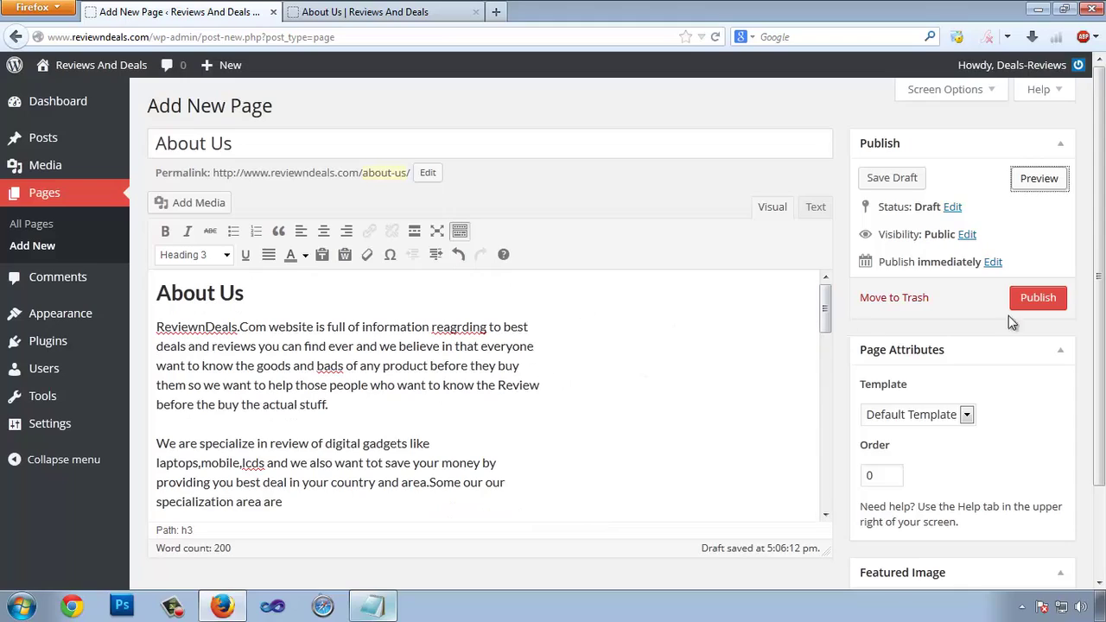
{"action": "left_click", "coordinate": [1047, 297]}
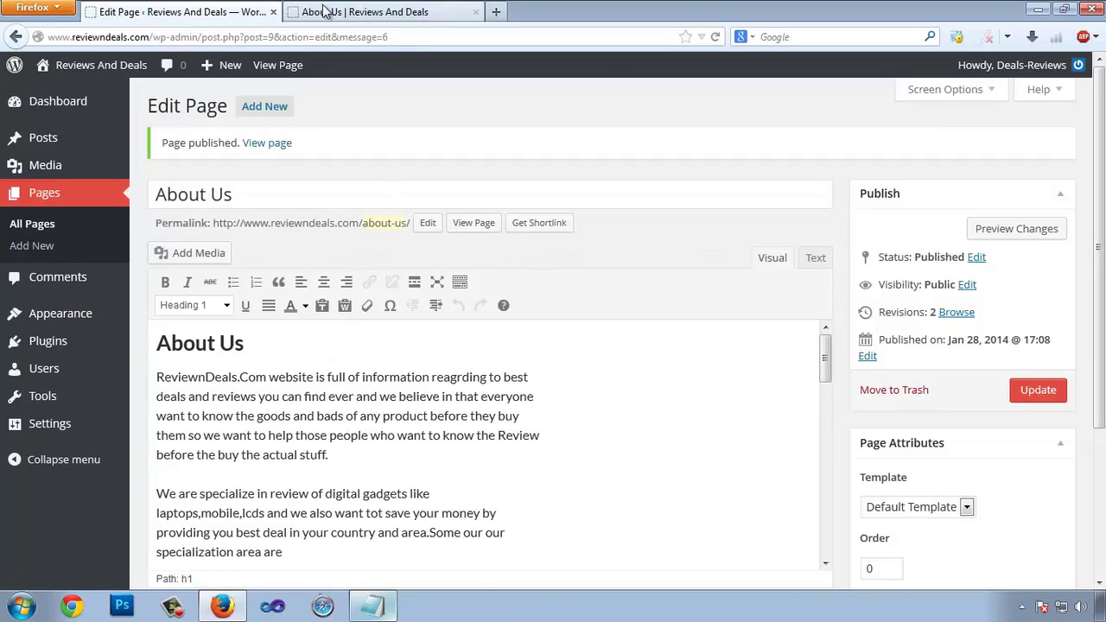
Open the live site's home page, go to About Us from its navigation and look through the published page.
{"action": "left_click", "coordinate": [354, 12]}
{"action": "left_click", "coordinate": [93, 98]}
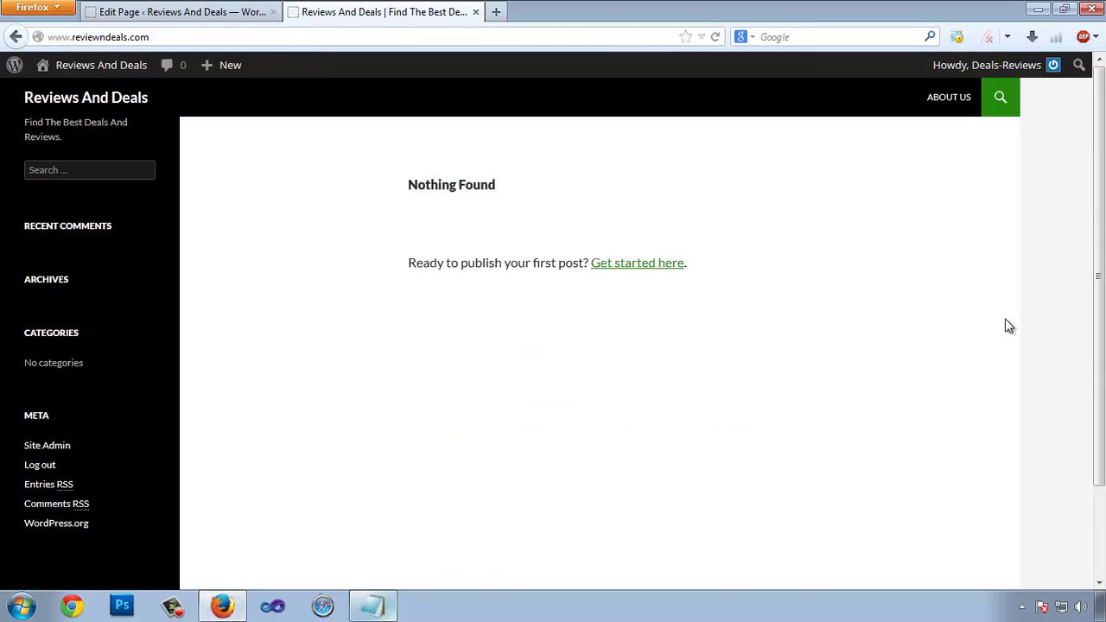
{"action": "left_click", "coordinate": [937, 103]}
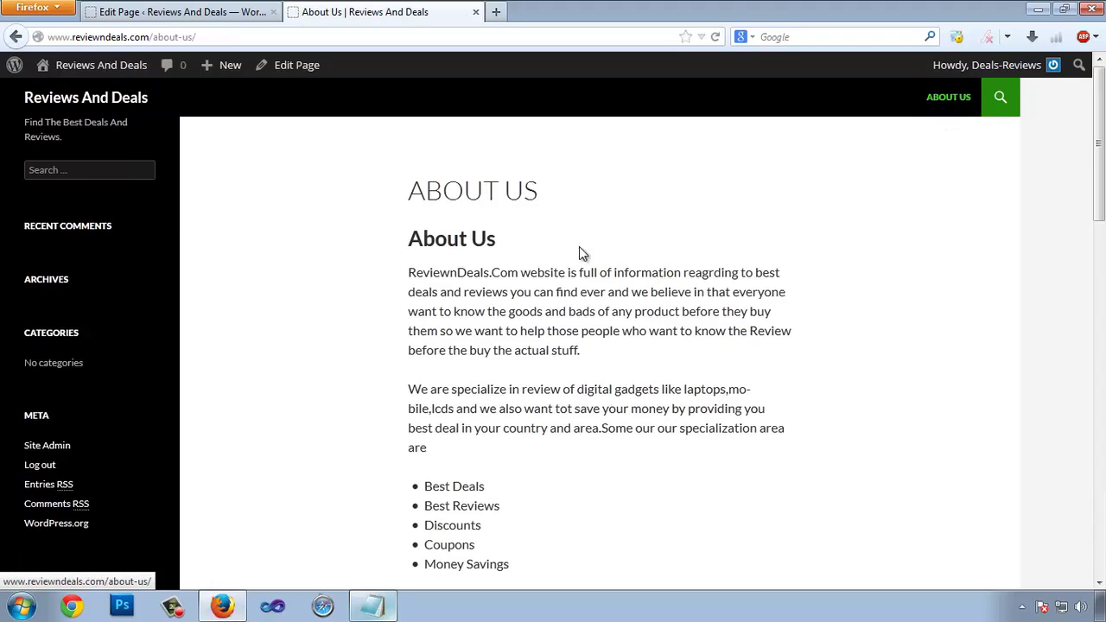
{"action": "scroll", "coordinate": [503, 259], "scroll_direction": "down", "scroll_amount": 2}
{"action": "scroll", "coordinate": [501, 261], "scroll_direction": "down", "scroll_amount": 10}
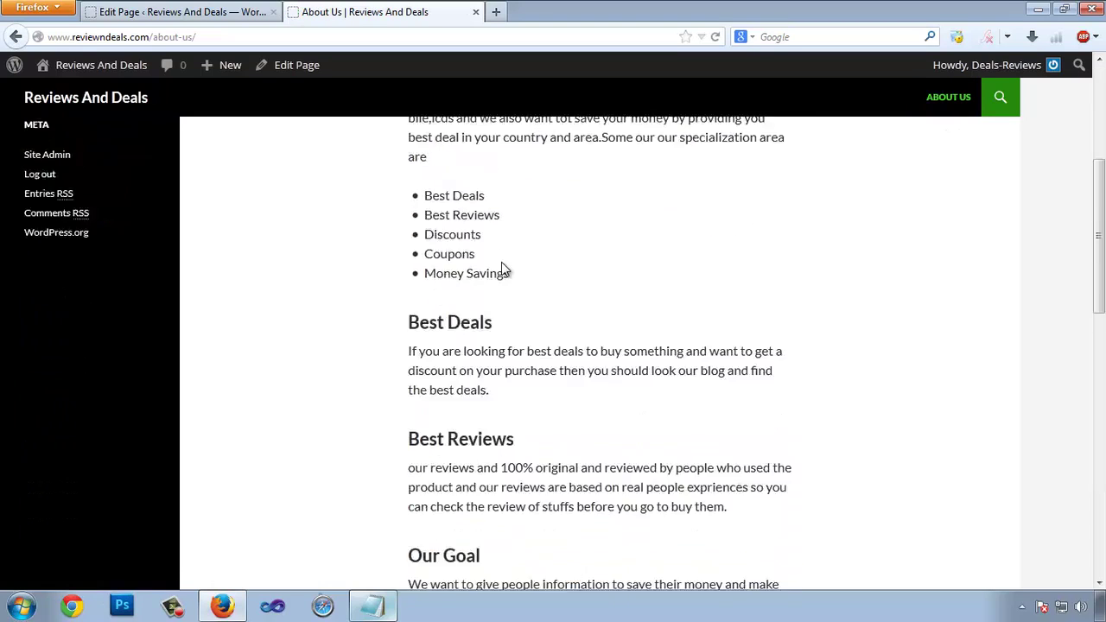
Start a new page titled Privacy Policy and copy the full text of the Privacy Policy file from the desktop.
{"action": "left_click", "coordinate": [207, 13]}
{"action": "left_click", "coordinate": [277, 110]}
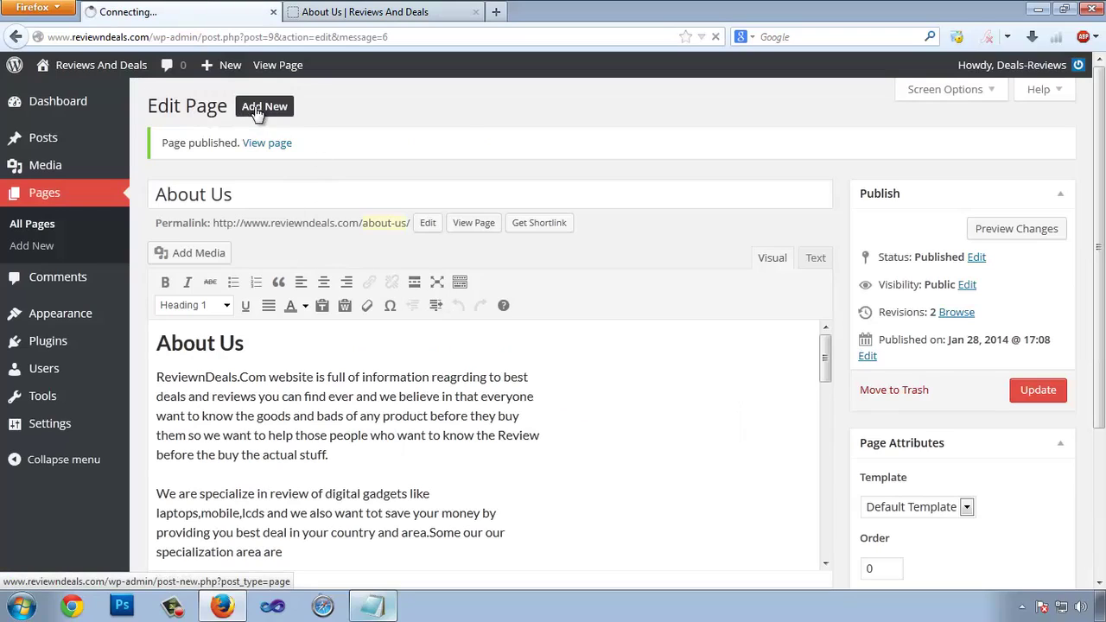
{"action": "left_click", "coordinate": [1037, 8]}
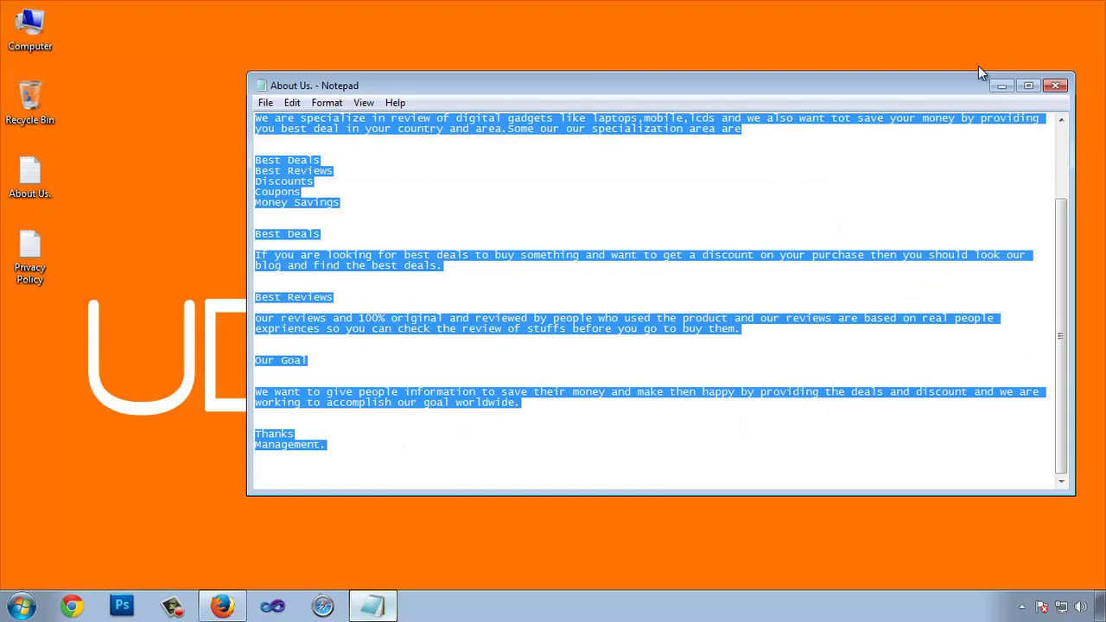
{"action": "left_click", "coordinate": [1054, 85]}
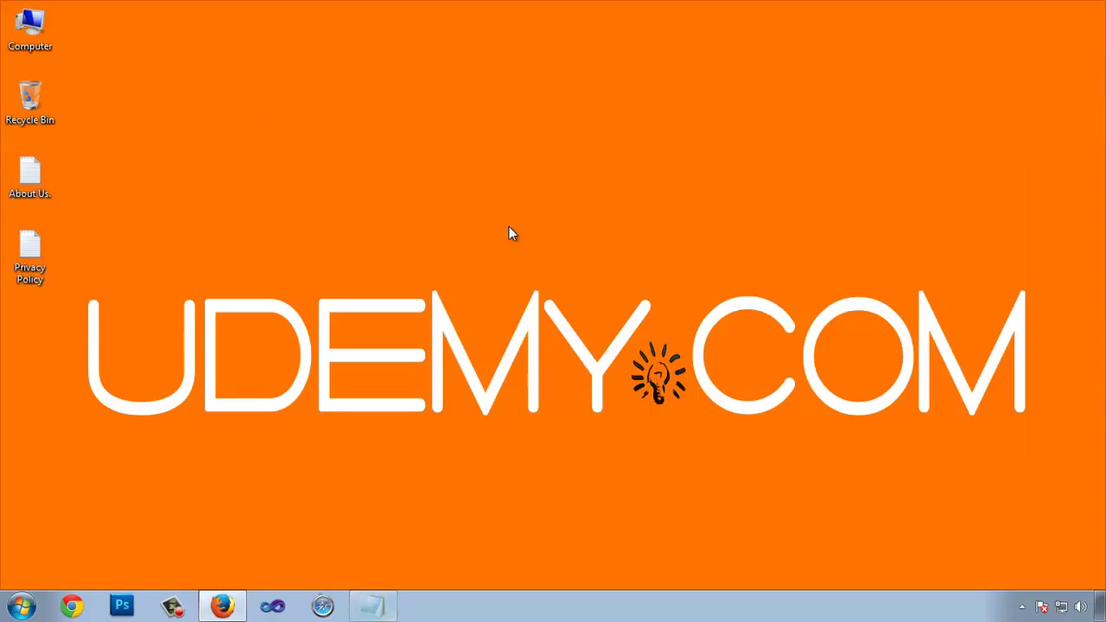
{"action": "double_click", "coordinate": [51, 244]}
{"action": "key", "text": "ctrl+a"}
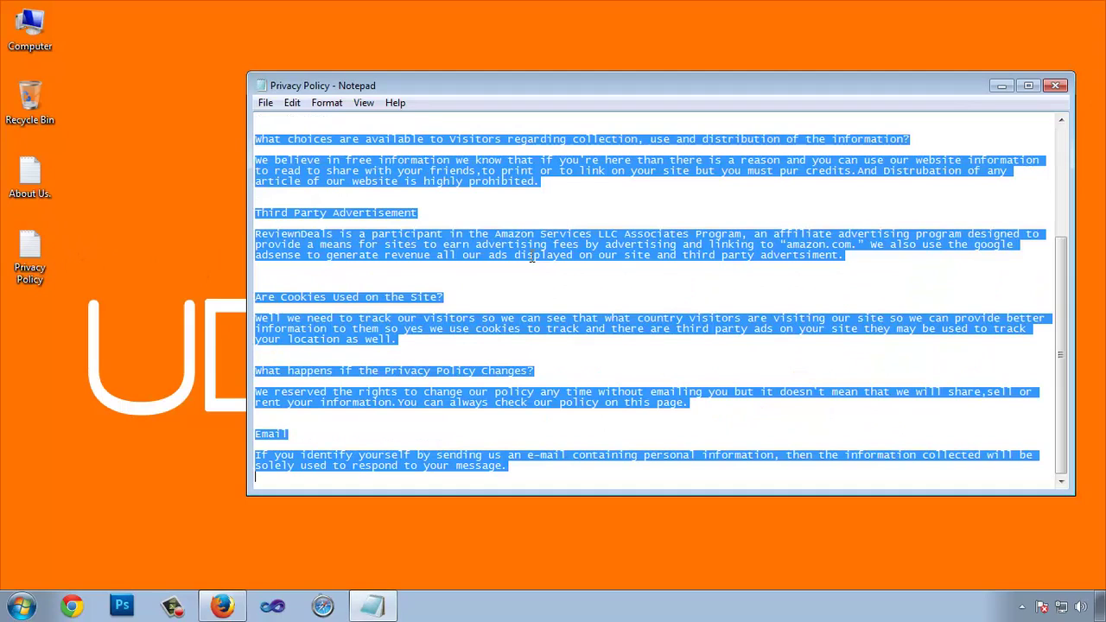
{"action": "left_click", "coordinate": [1054, 86]}
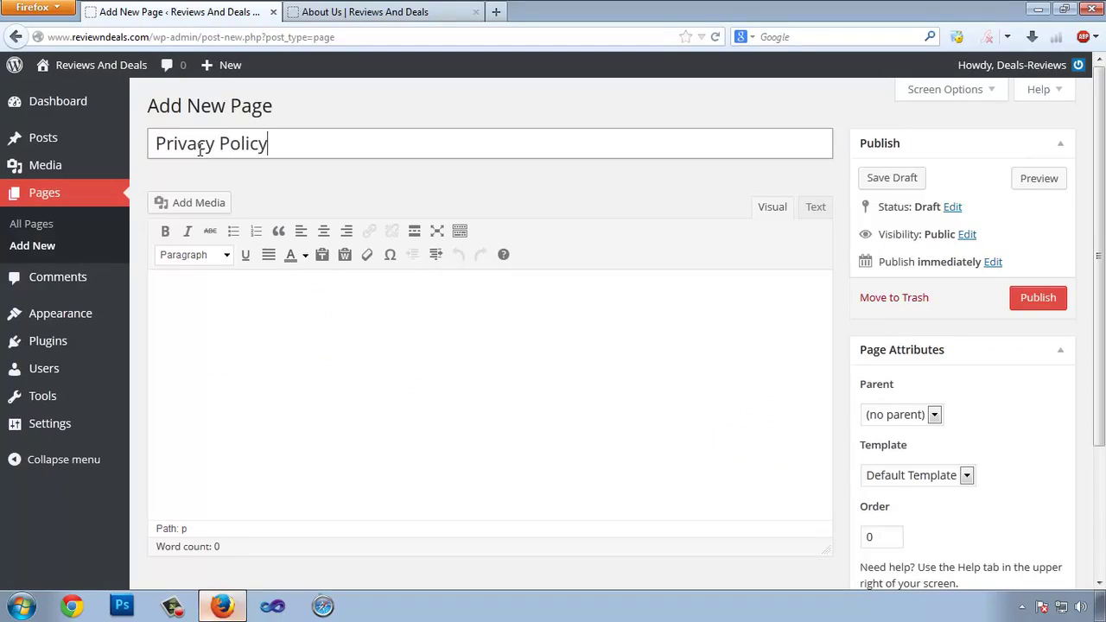
Insert the copied privacy text into the Privacy Policy page's body as plain text with linebreaks kept.
{"action": "left_click", "coordinate": [318, 292]}
{"action": "left_click", "coordinate": [321, 254]}
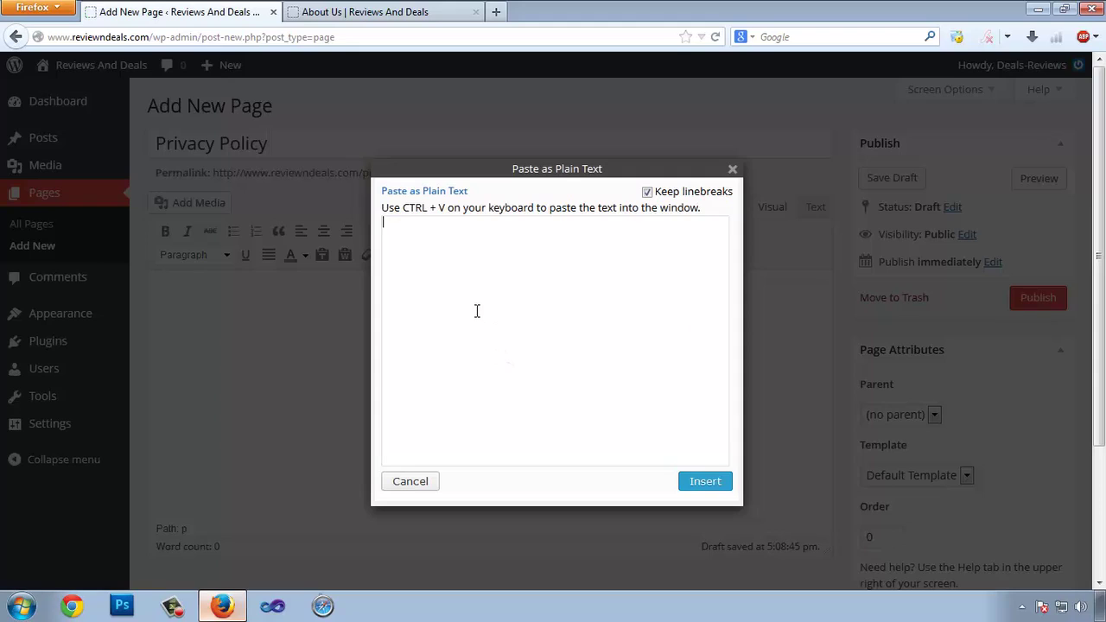
{"action": "key", "text": "ctrl+v"}
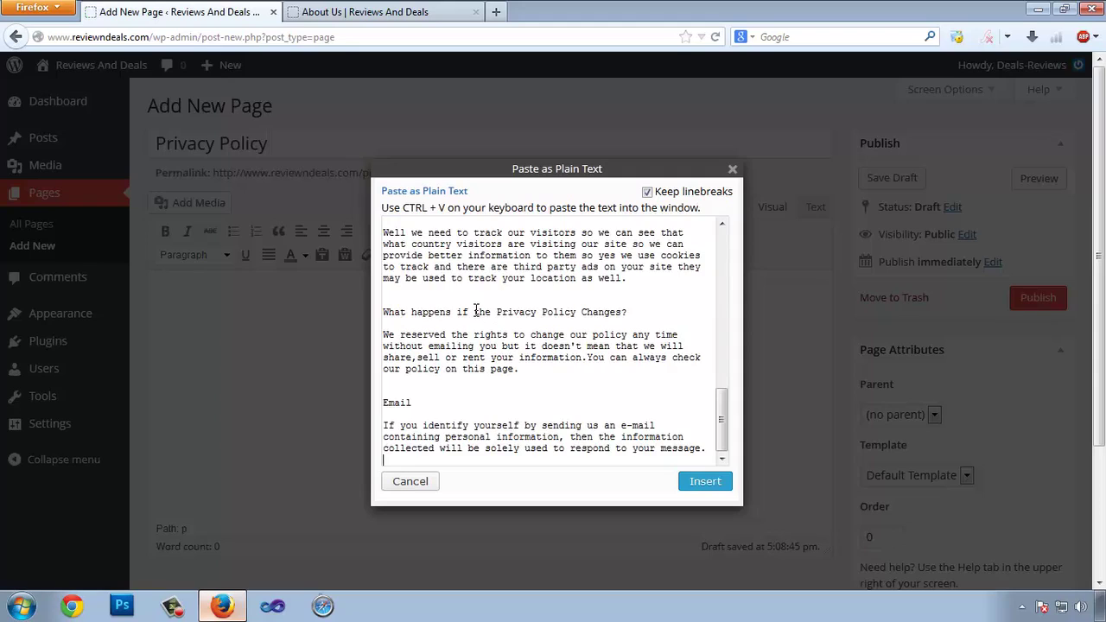
{"action": "left_click", "coordinate": [698, 486]}
{"action": "scroll", "coordinate": [432, 400], "scroll_direction": "up", "scroll_amount": 20}
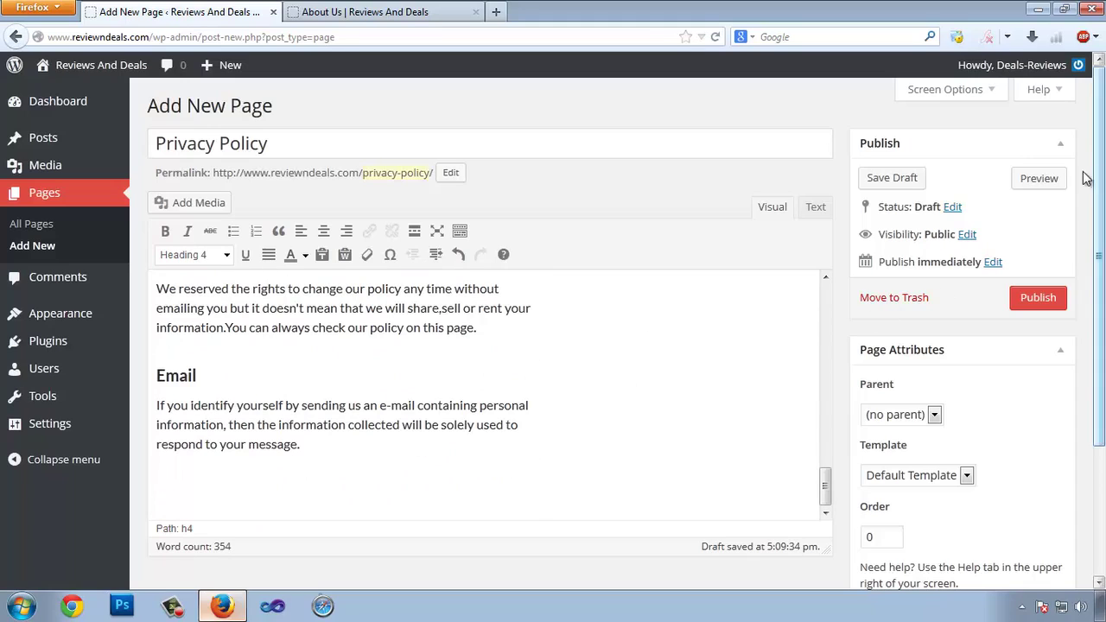
Preview the Privacy Policy draft and check its headings, list and spacing.
{"action": "left_click", "coordinate": [1034, 181]}
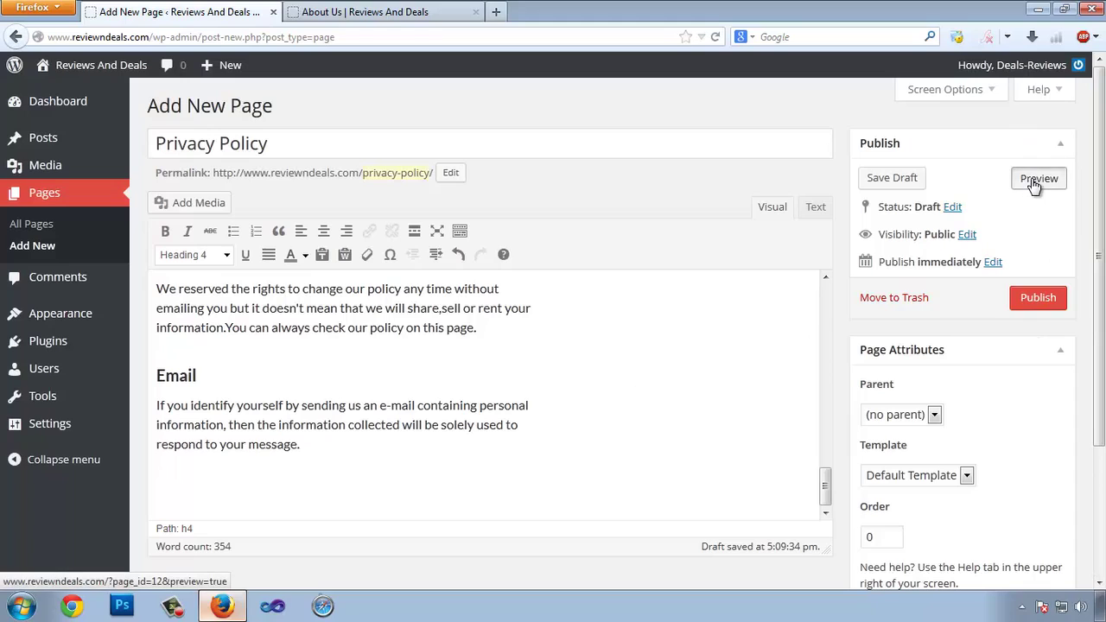
{"action": "left_click", "coordinate": [389, 13]}
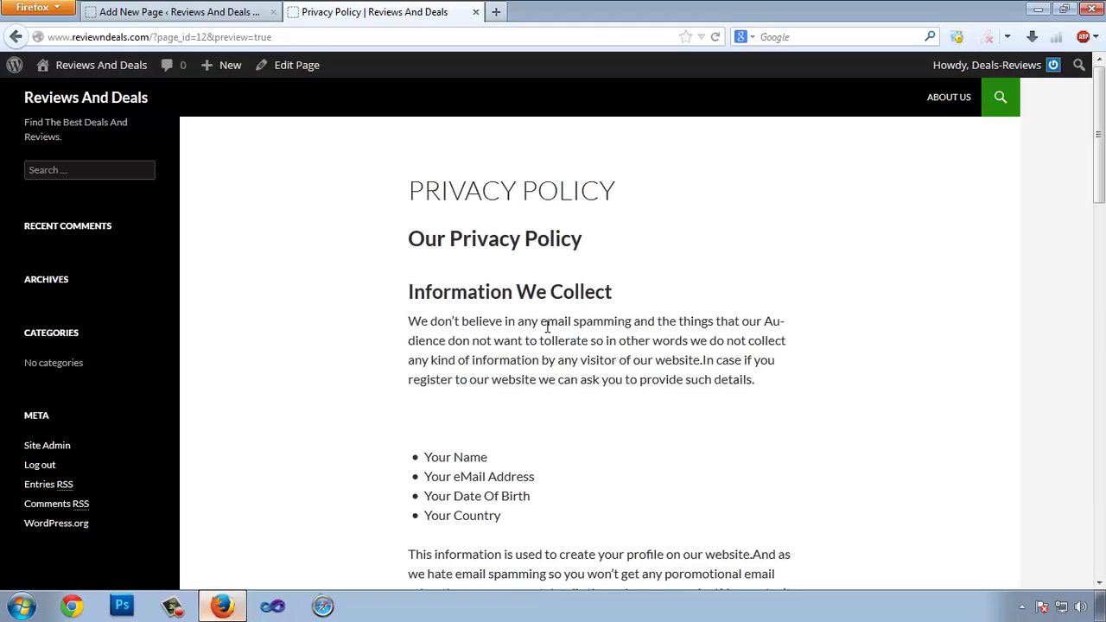
{"action": "scroll", "coordinate": [552, 243], "scroll_direction": "down", "scroll_amount": 15}
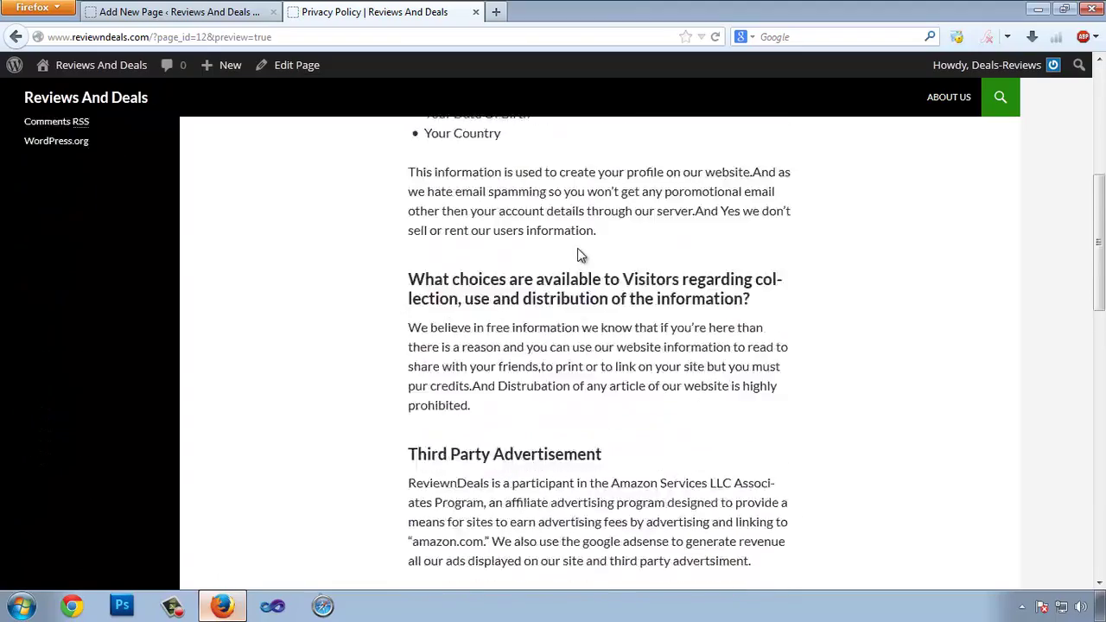
{"action": "scroll", "coordinate": [585, 250], "scroll_direction": "down", "scroll_amount": 3}
{"action": "scroll", "coordinate": [604, 247], "scroll_direction": "up", "scroll_amount": 15}
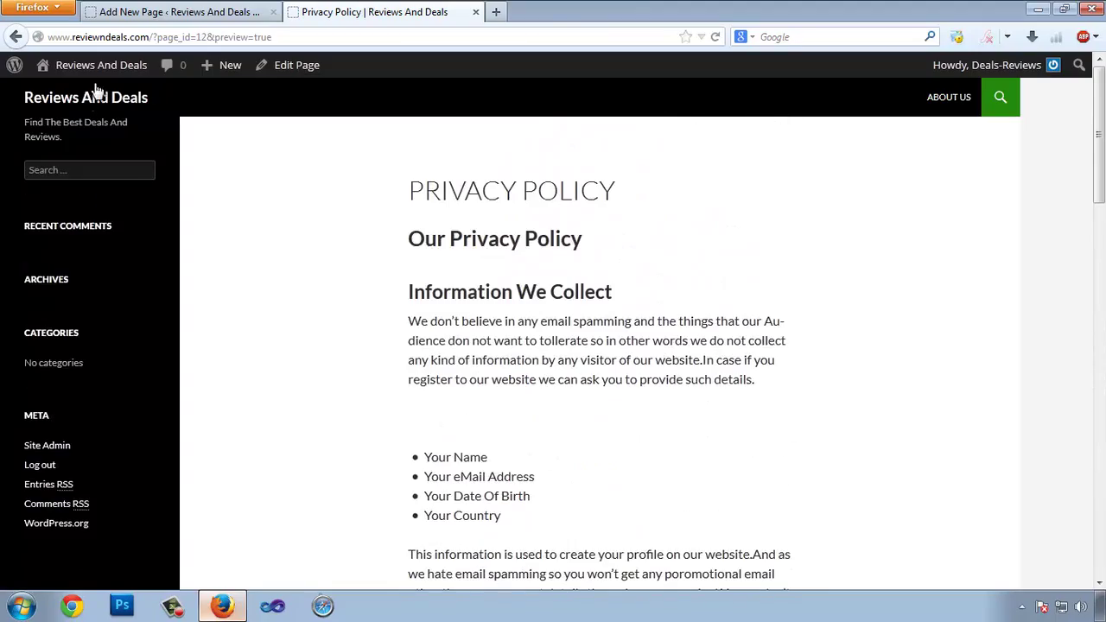
Remove the extra blank space above the "Your Name" bullet in the page body and publish the Privacy Policy page.
{"action": "left_click", "coordinate": [160, 14]}
{"action": "scroll", "coordinate": [421, 319], "scroll_direction": "up", "scroll_amount": 15}
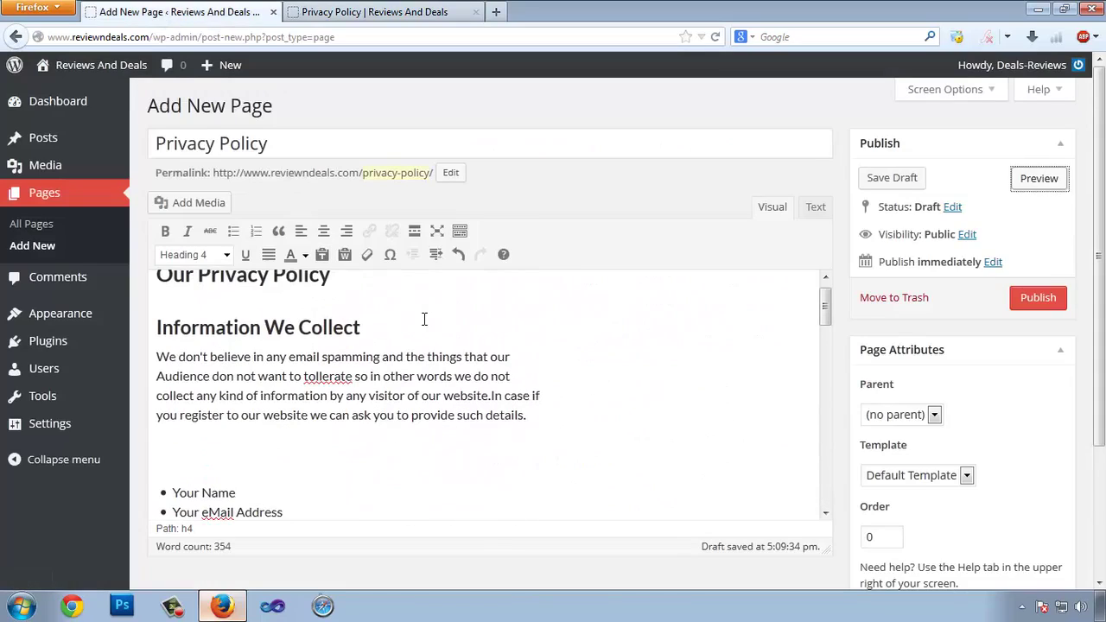
{"action": "scroll", "coordinate": [414, 320], "scroll_direction": "up", "scroll_amount": 1}
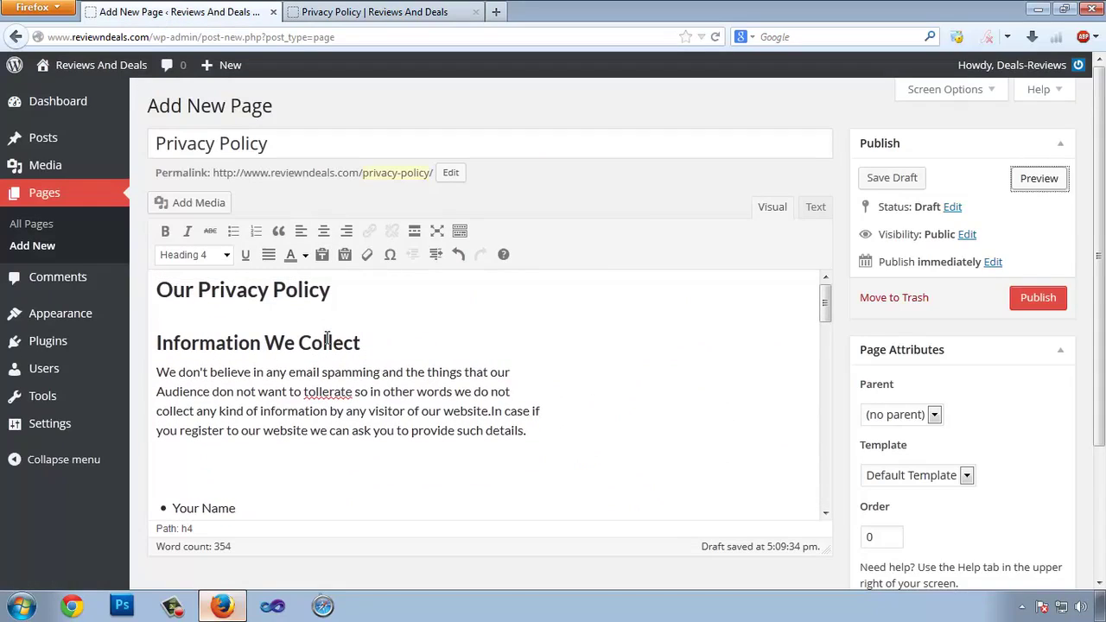
{"action": "left_click", "coordinate": [183, 466]}
{"action": "key", "text": "BackSpace"}
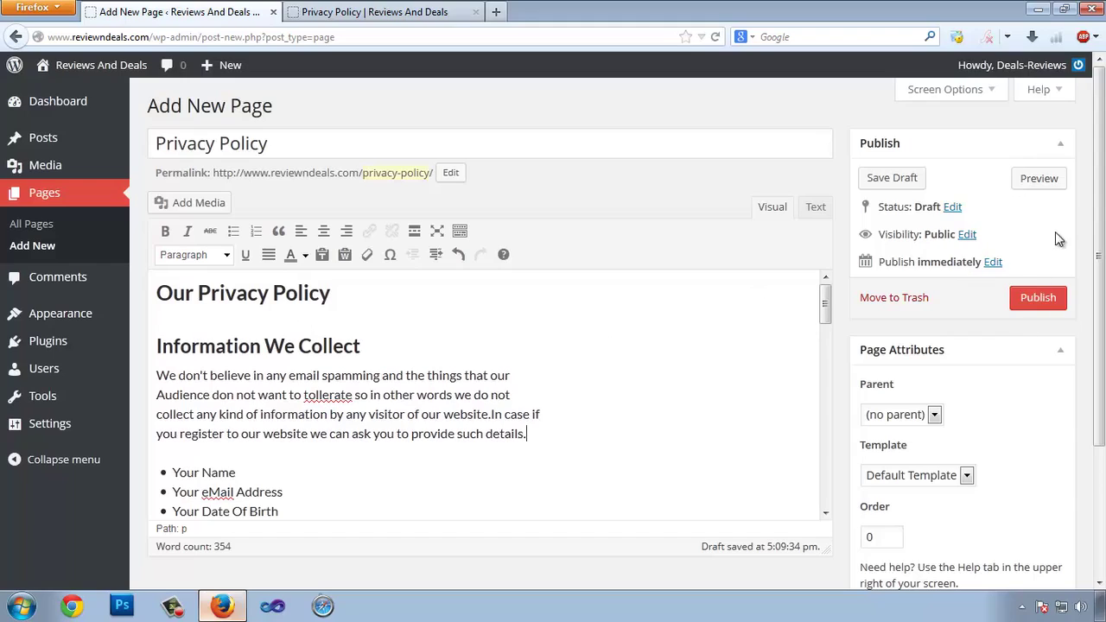
{"action": "left_click", "coordinate": [1037, 298]}
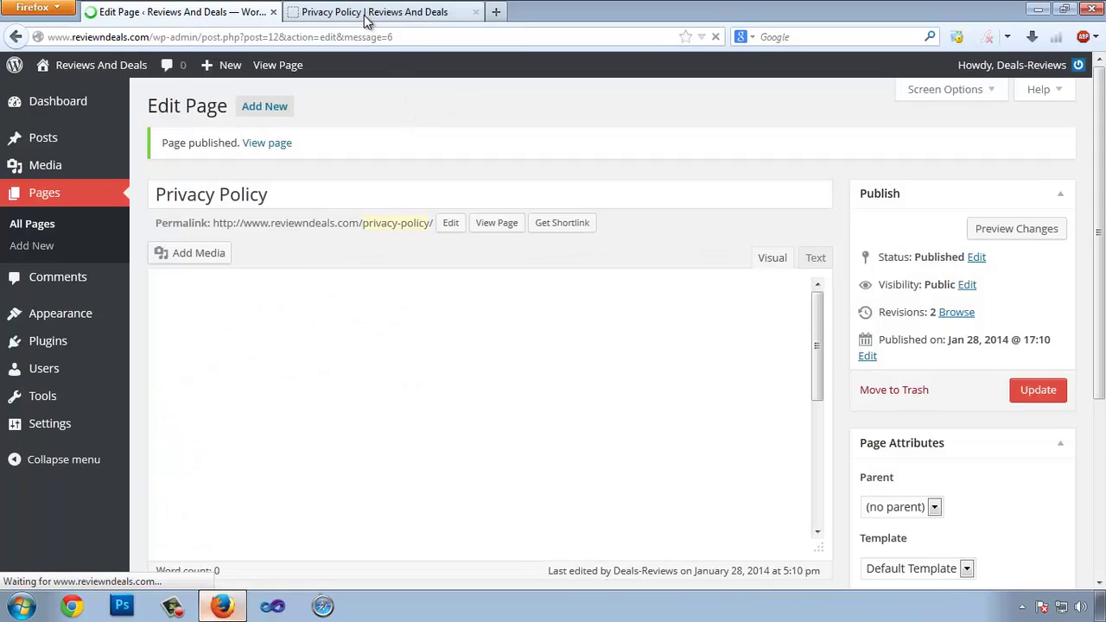
Close the old preview and open the published Privacy Policy page in a new browser tab.
{"action": "left_click", "coordinate": [475, 12]}
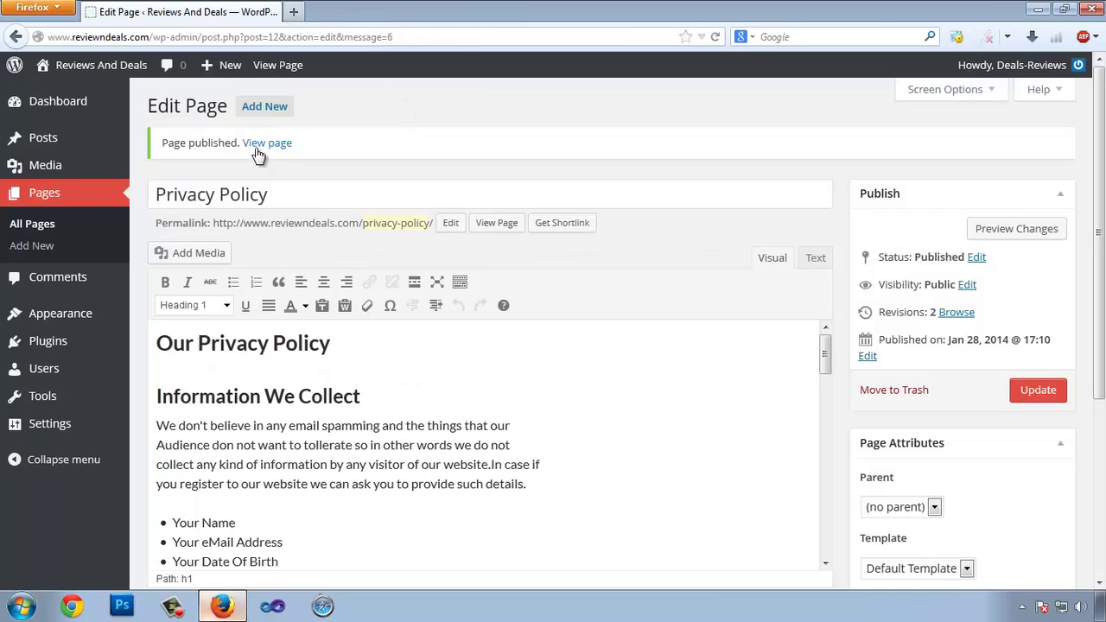
{"action": "right_click", "coordinate": [275, 143]}
{"action": "left_click", "coordinate": [296, 151]}
{"action": "left_click", "coordinate": [324, 14]}
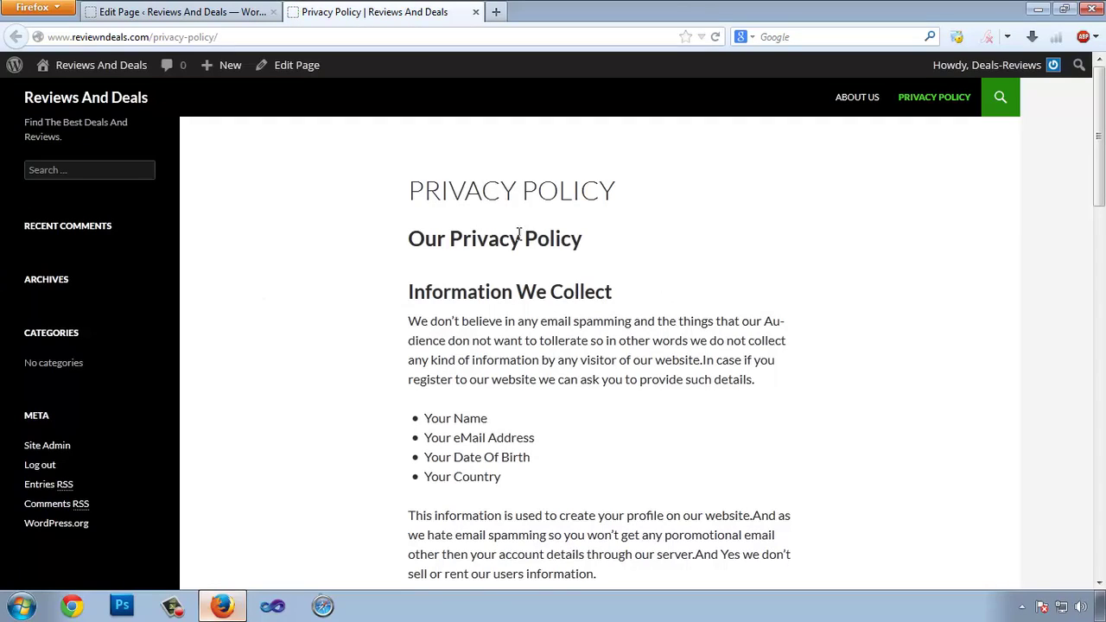
Look through the published About Us and Privacy Policy pages using the live site's navigation.
{"action": "left_click", "coordinate": [855, 100]}
{"action": "scroll", "coordinate": [603, 216], "scroll_direction": "down", "scroll_amount": 8}
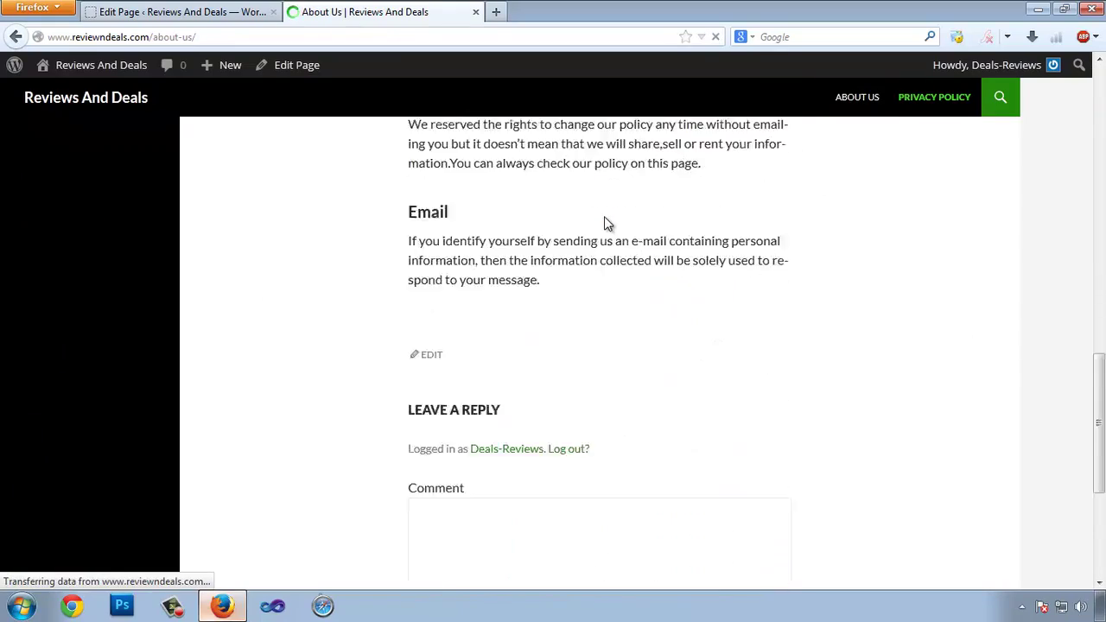
{"action": "scroll", "coordinate": [414, 263], "scroll_direction": "down", "scroll_amount": 10}
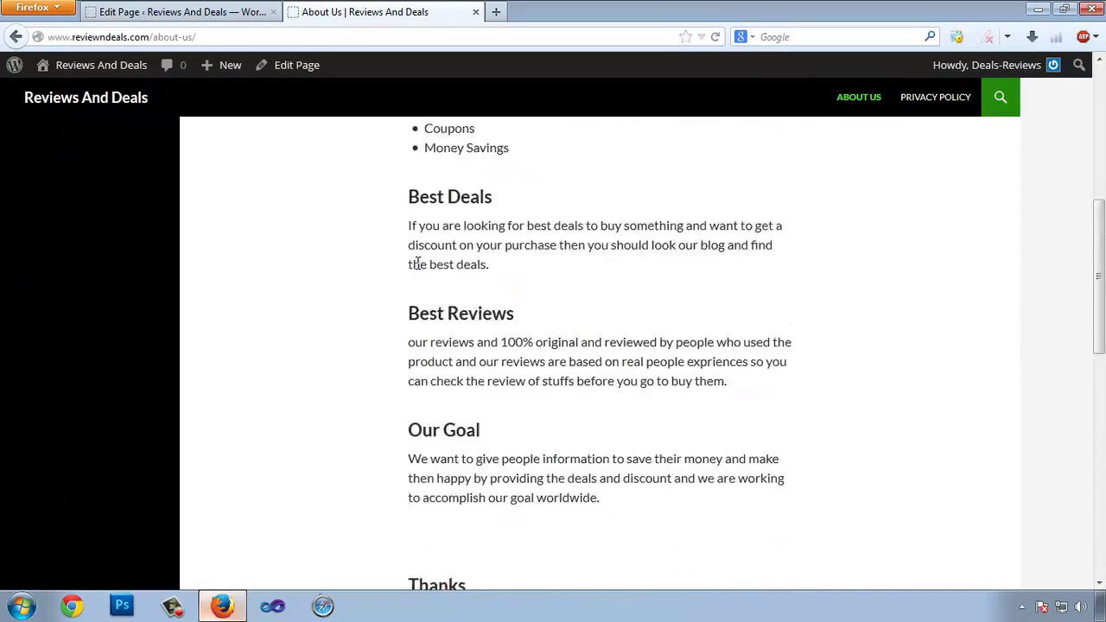
{"action": "scroll", "coordinate": [859, 274], "scroll_direction": "up", "scroll_amount": 4}
{"action": "left_click", "coordinate": [960, 102]}
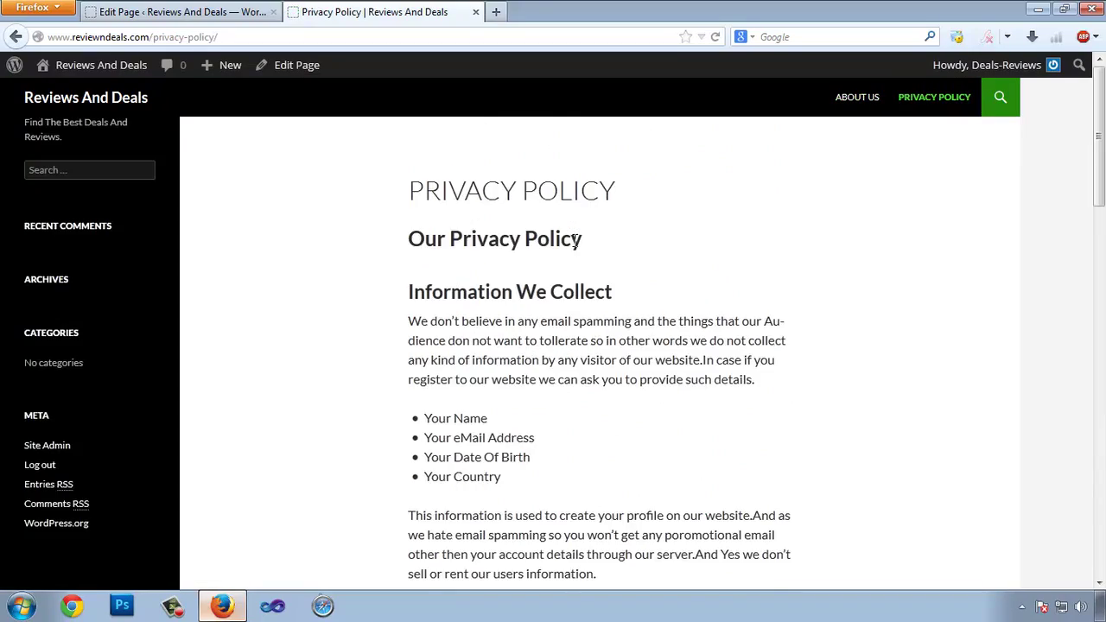
{"action": "scroll", "coordinate": [580, 255], "scroll_direction": "down", "scroll_amount": 12}
{"action": "scroll", "coordinate": [580, 256], "scroll_direction": "up", "scroll_amount": 8}
{"action": "scroll", "coordinate": [580, 250], "scroll_direction": "up", "scroll_amount": 4}
{"action": "left_click", "coordinate": [178, 11]}
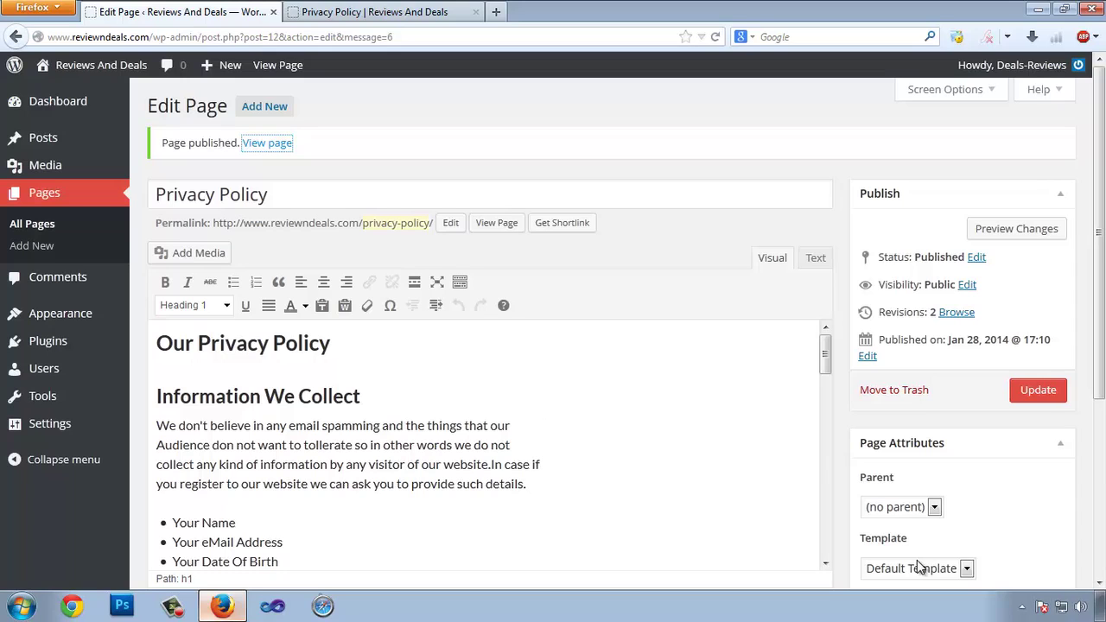
{"action": "scroll", "coordinate": [748, 375], "scroll_direction": "down", "scroll_amount": 3}
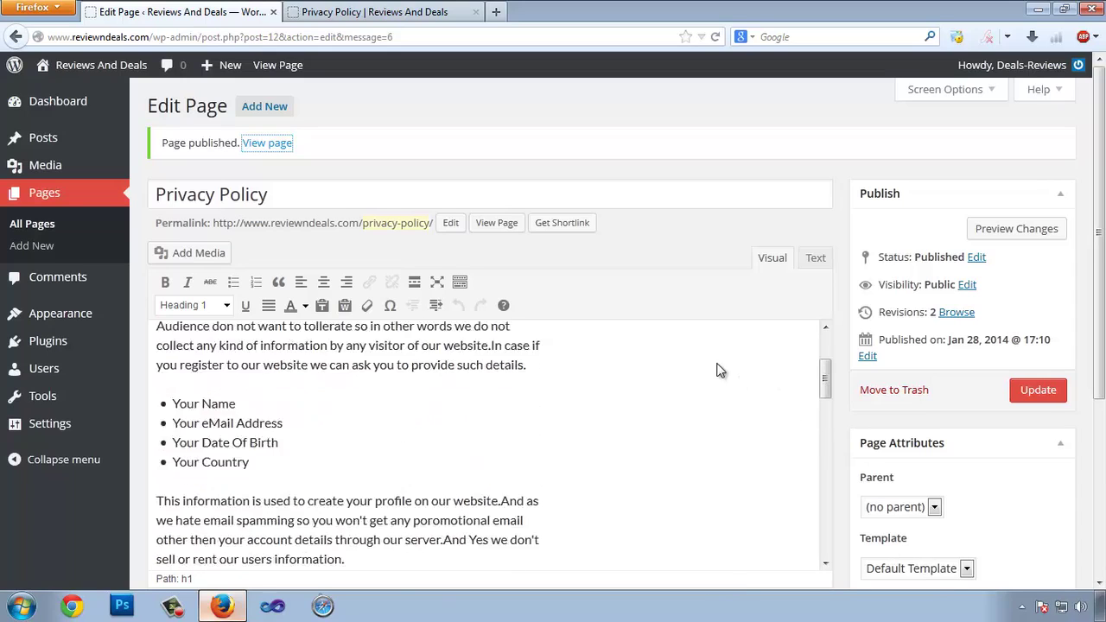
{"action": "scroll", "coordinate": [720, 370], "scroll_direction": "up", "scroll_amount": 3}
{"action": "left_click", "coordinate": [432, 11]}
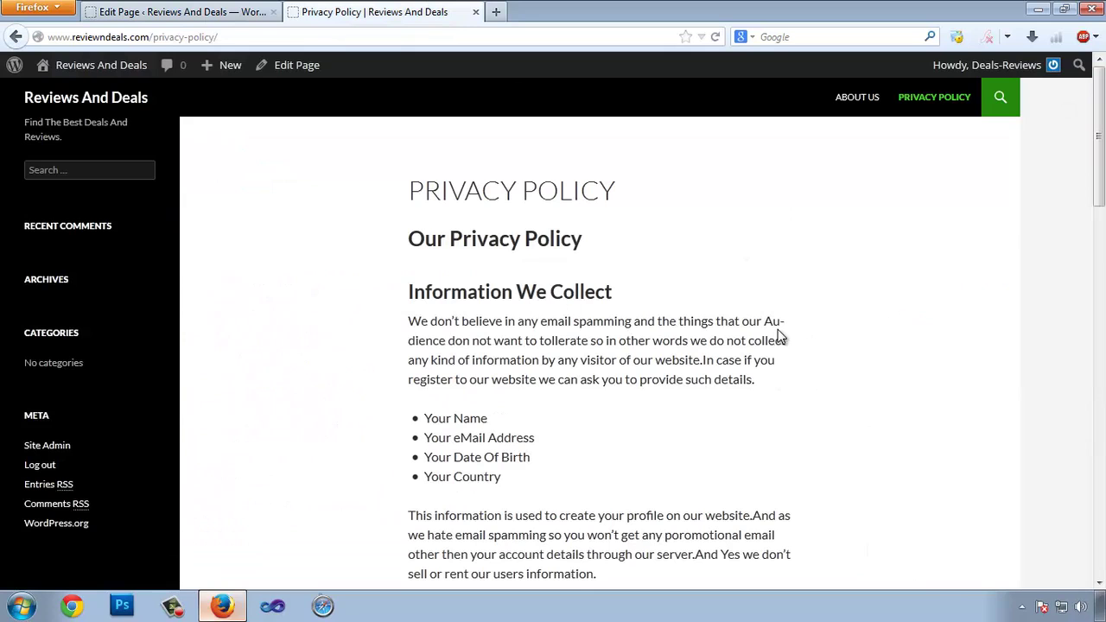
{"action": "left_click", "coordinate": [229, 13]}
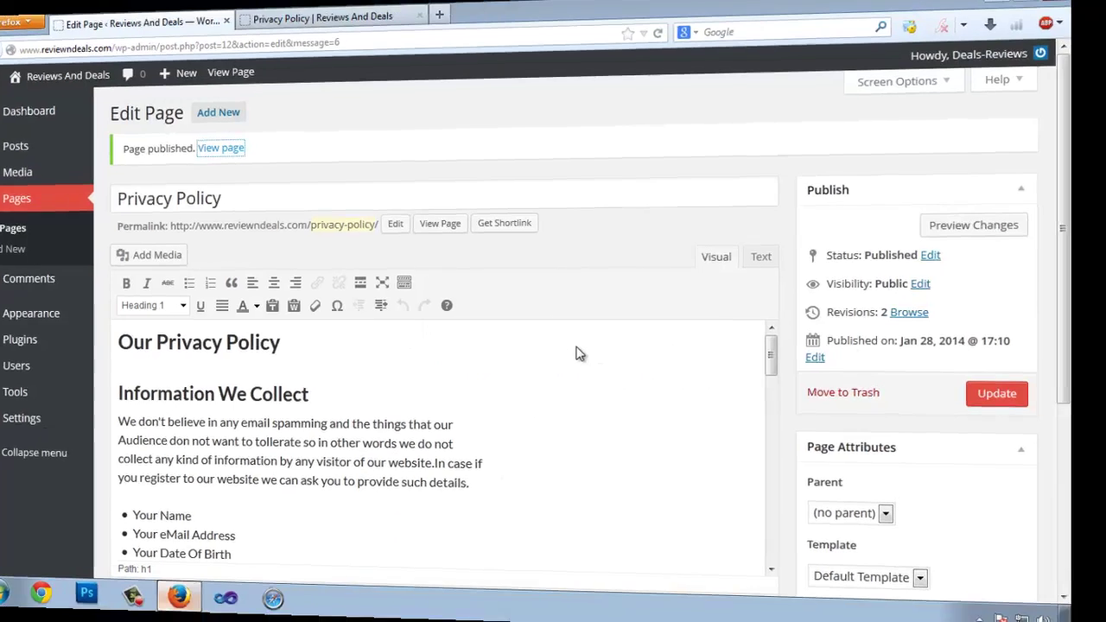